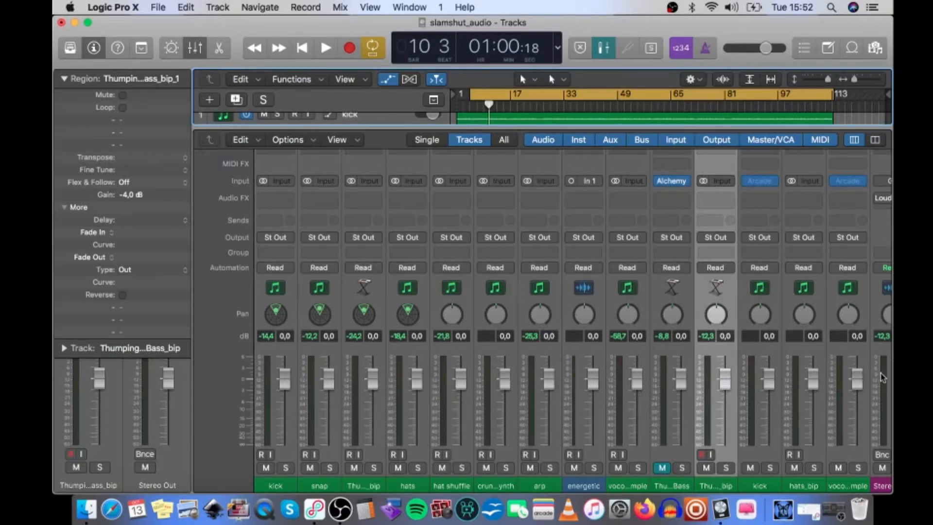
# Customize the control bar so that Pre Fader Metering is included among its modes and functions
pyautogui.hscroll(2, 882, 374)
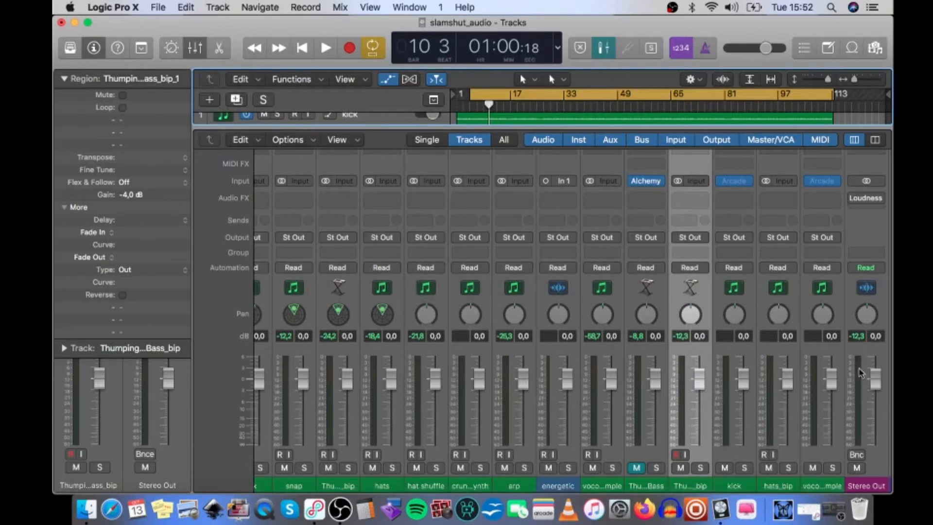
pyautogui.hscroll(-3, 352, 402)
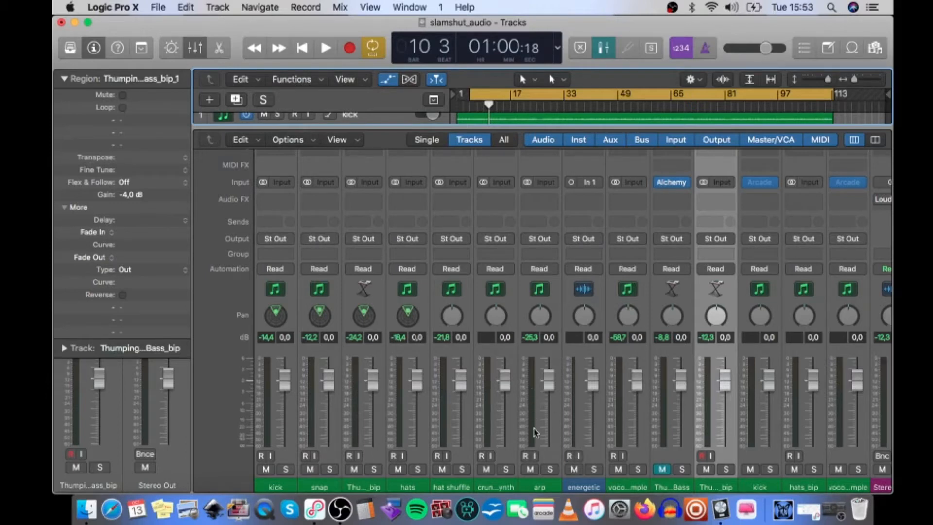
pyautogui.rightClick(627, 50)
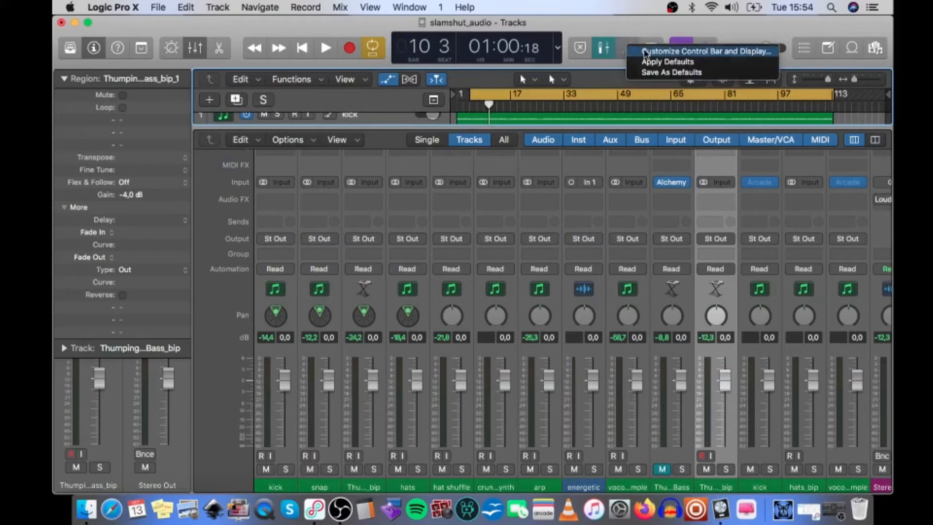
pyautogui.click(646, 52)
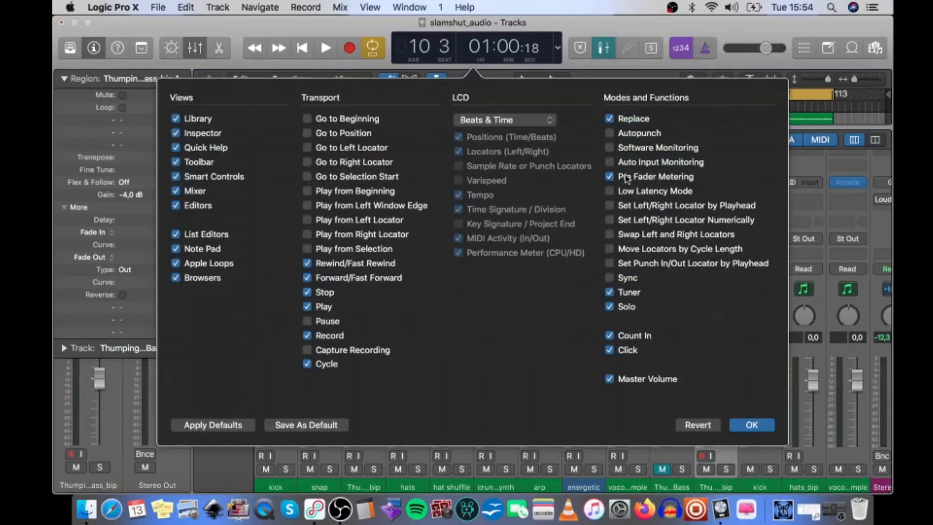
pyautogui.click(611, 178)
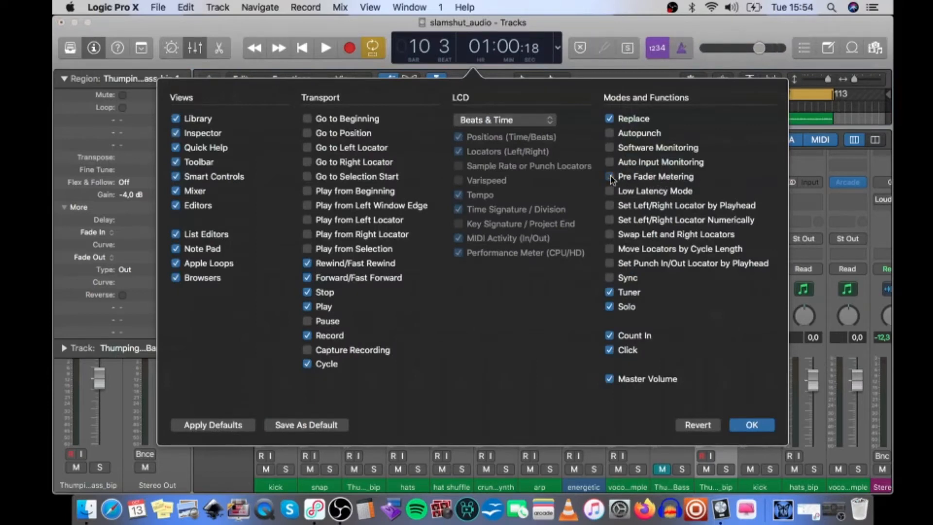
pyautogui.click(611, 179)
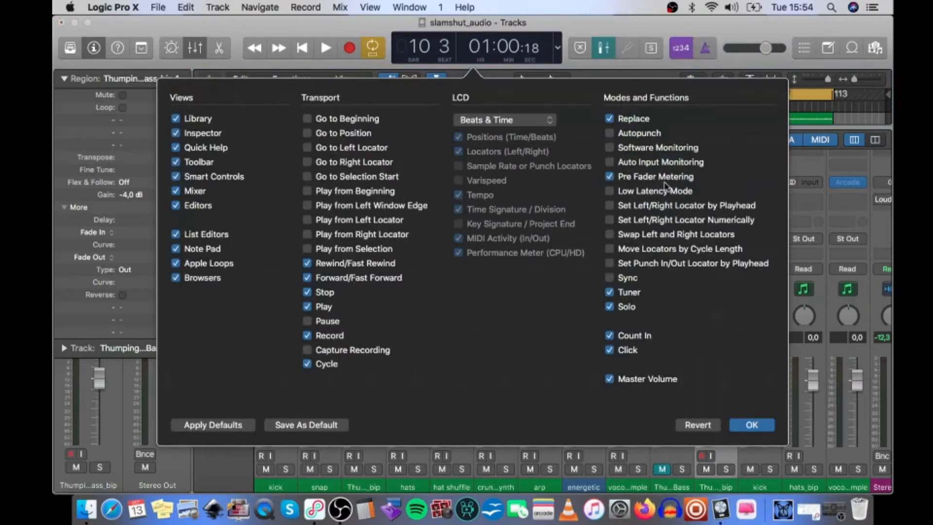
pyautogui.click(754, 426)
# Switch Pre Fader Metering off and back on to compare the mixer channel layout
pyautogui.click(604, 48)
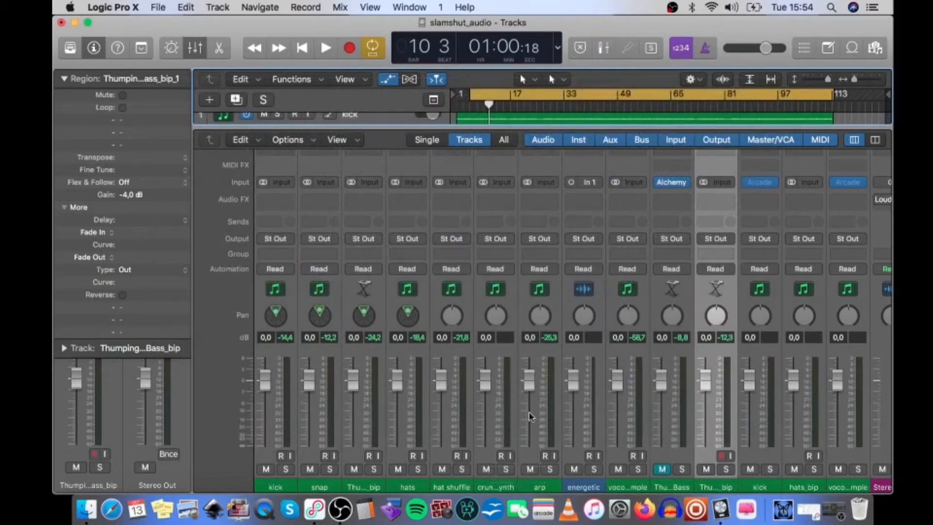
pyautogui.click(603, 47)
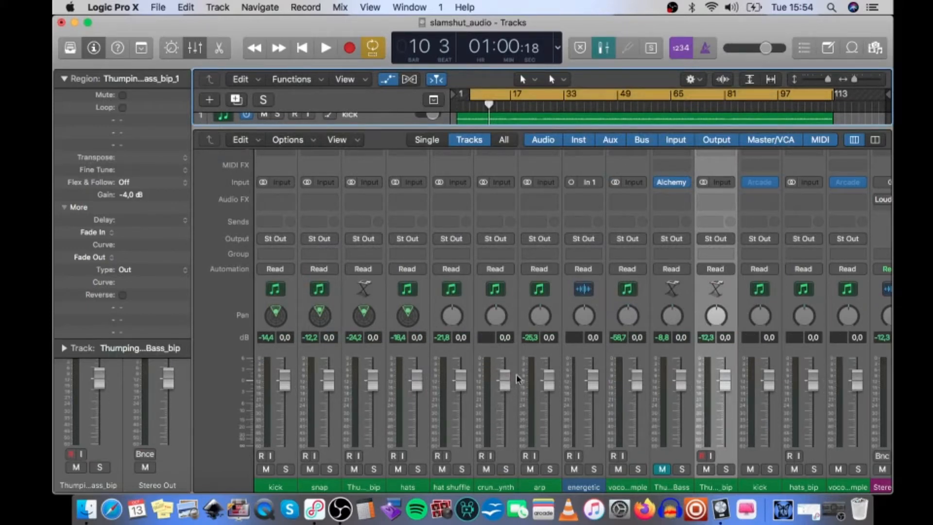
pyautogui.click(608, 49)
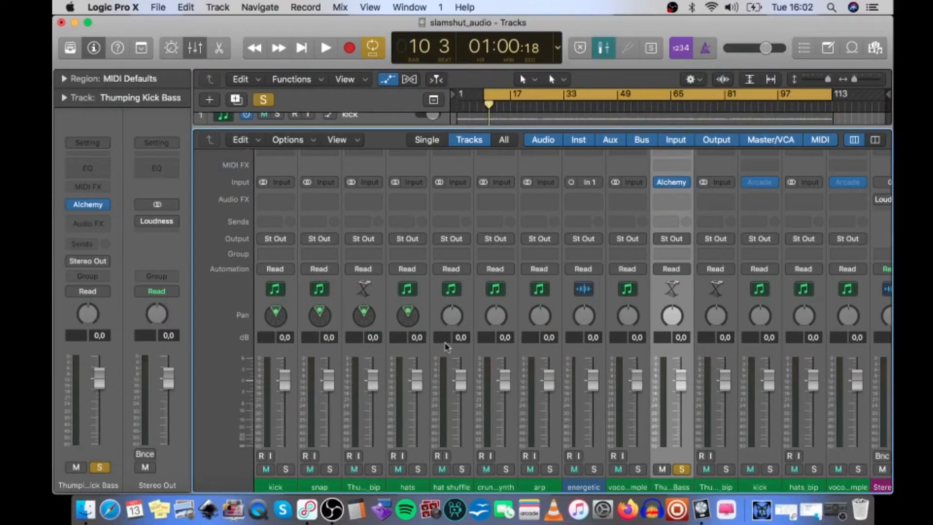
# Hide the mixer, open the Alchemy instrument on the Thumping Kick Bass track and adjust its output volume
pyautogui.press('x')
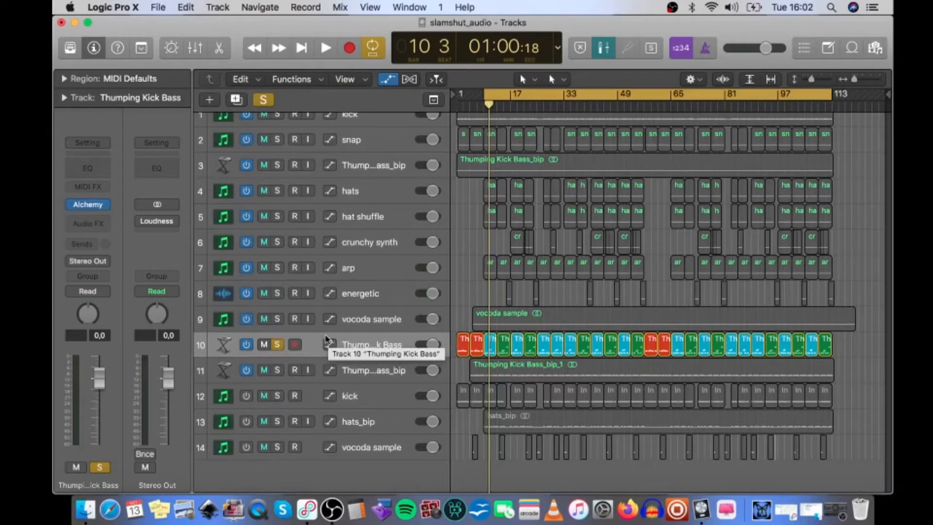
pyautogui.moveTo(88, 204)
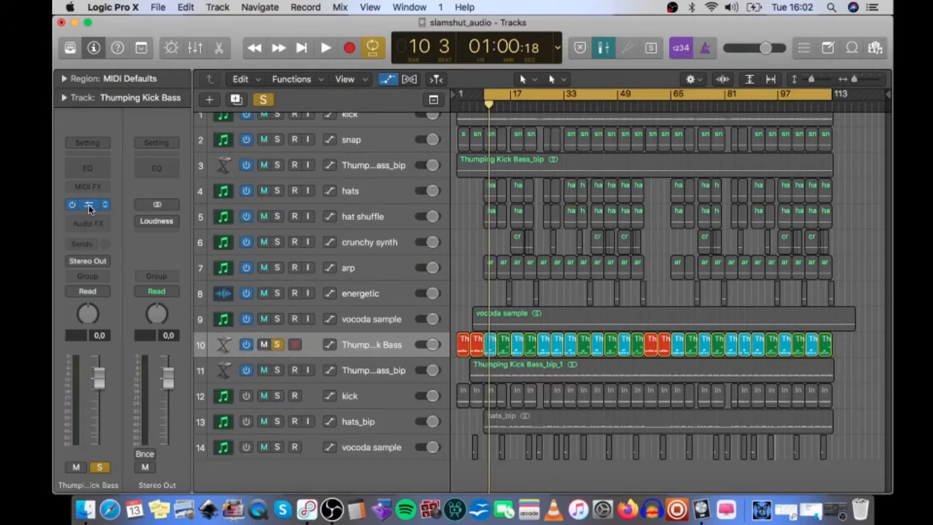
pyautogui.click(88, 204)
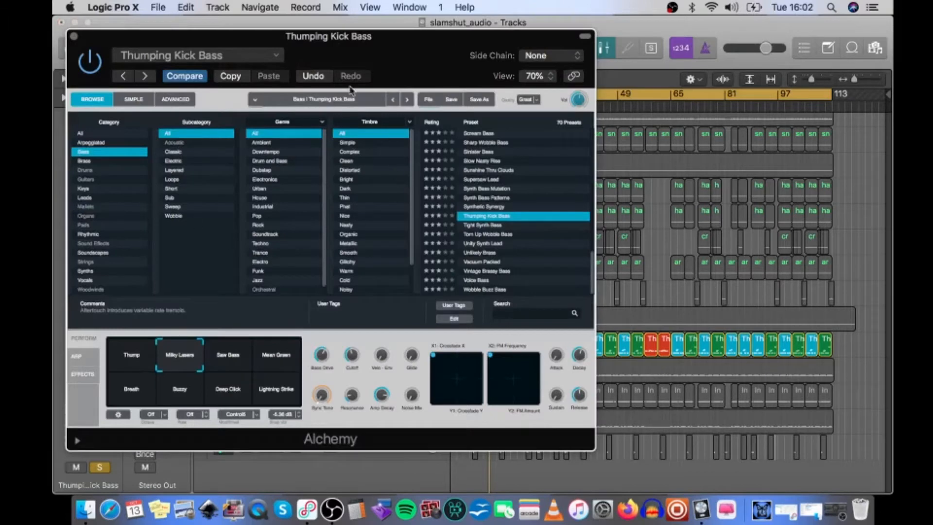
pyautogui.moveTo(577, 106)
pyautogui.moveTo(577, 99); pyautogui.dragTo(577, 98)
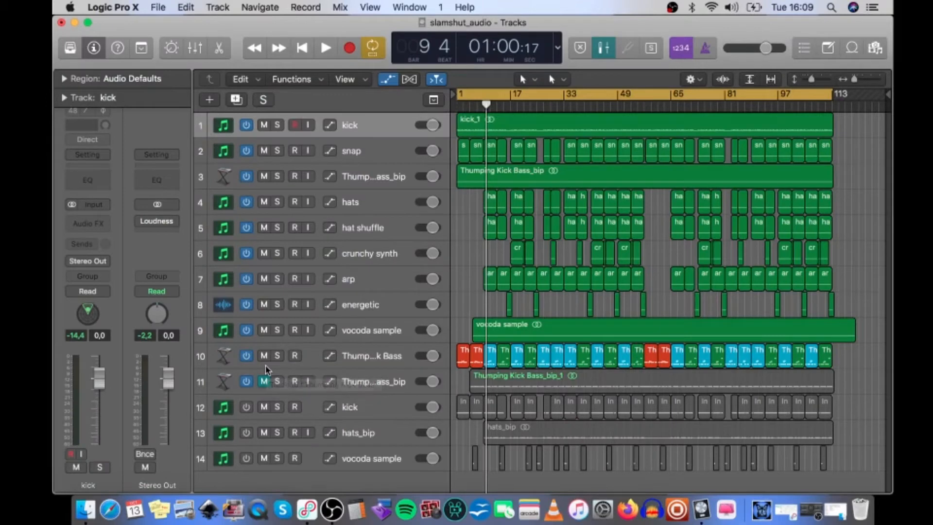
# Mute the Thumping Kick Bass instrument track and confirm a gain of -5,0 dB for the kick_1 region
pyautogui.click(264, 357)
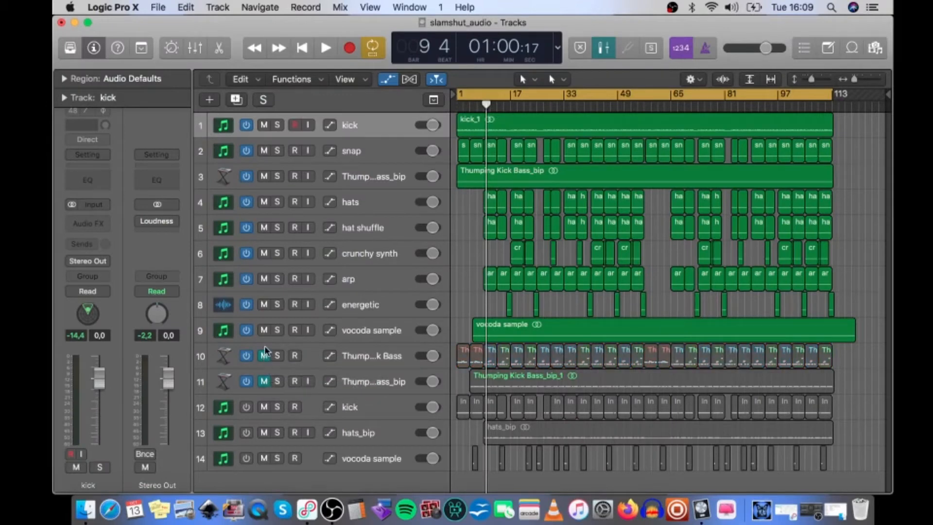
pyautogui.click(374, 135)
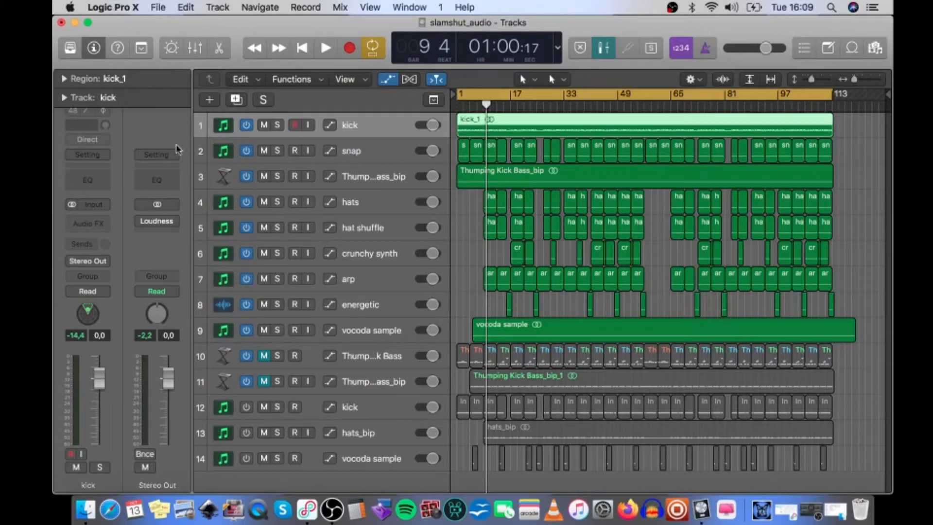
pyautogui.click(64, 79)
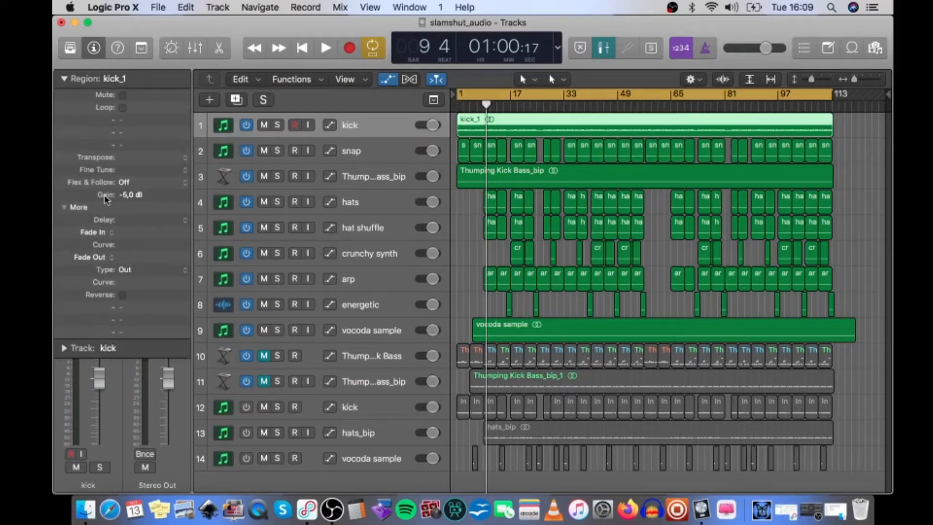
pyautogui.doubleClick(130, 194)
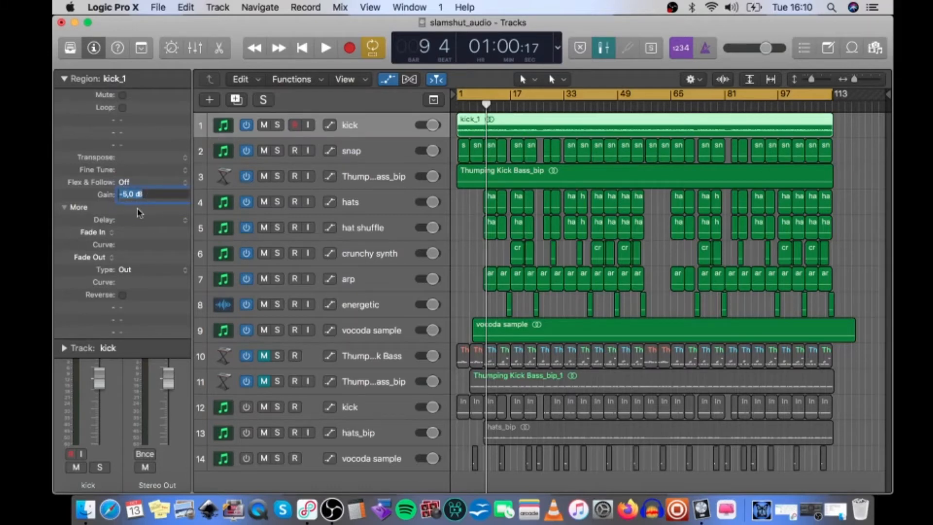
pyautogui.press('Return')
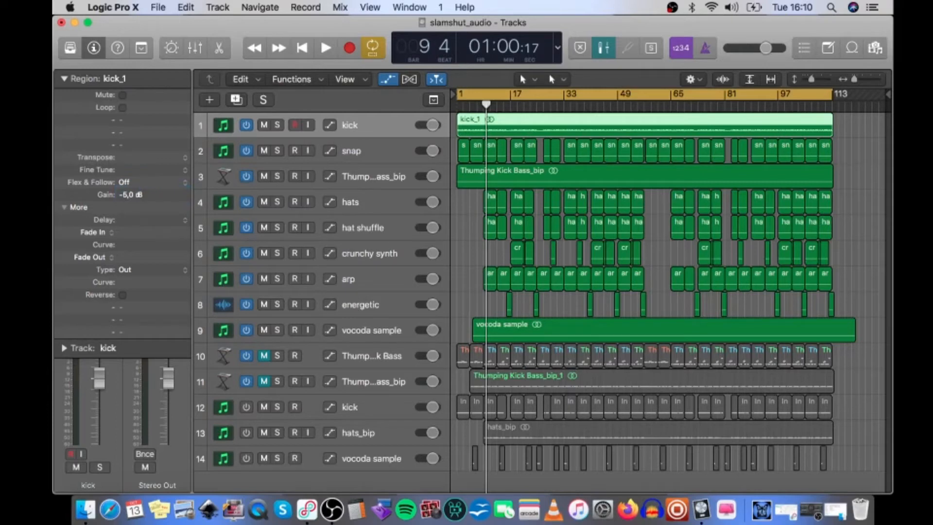
# Show the mixer and play the project to check the peak level of each channel
pyautogui.press('x')
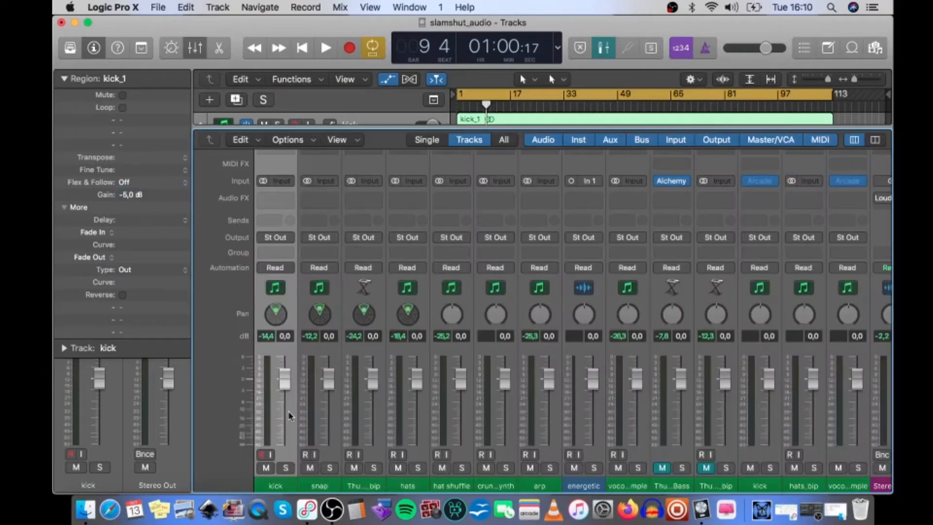
pyautogui.press('space')
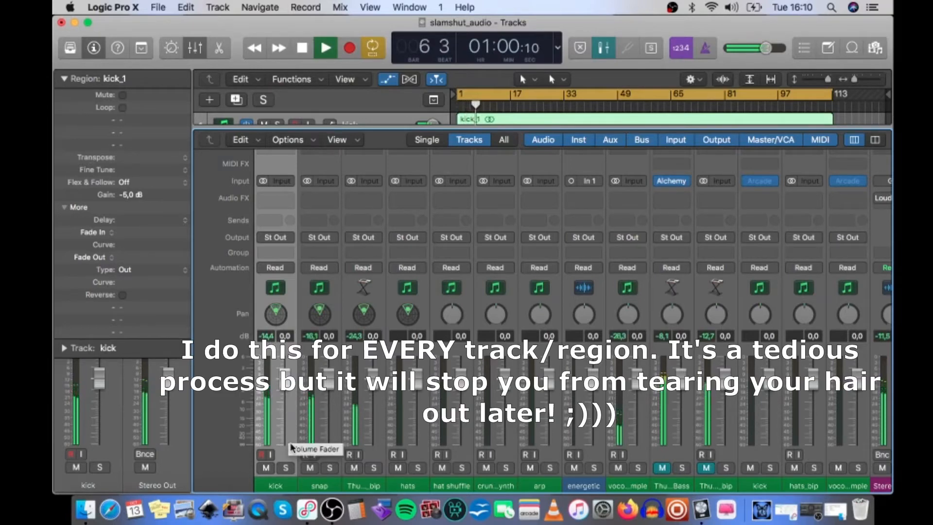
pyautogui.press('space')
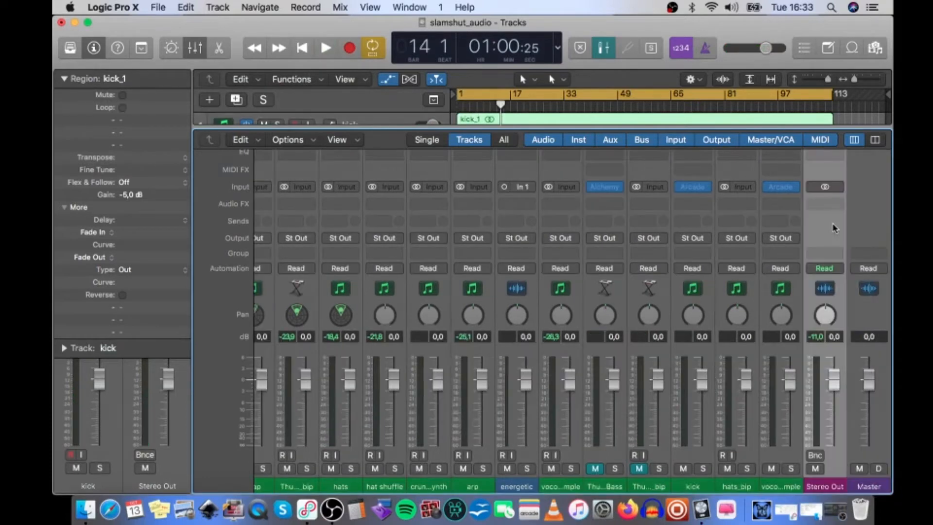
# Insert a Level Meter on the Stereo Out channel, set it to Peak & RMS and play the project through it
pyautogui.click(838, 204)
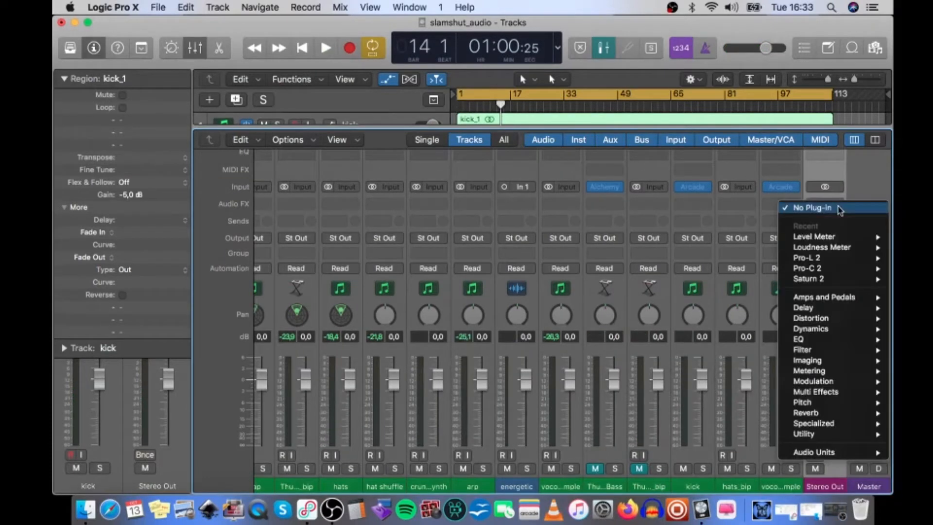
pyautogui.moveTo(844, 372)
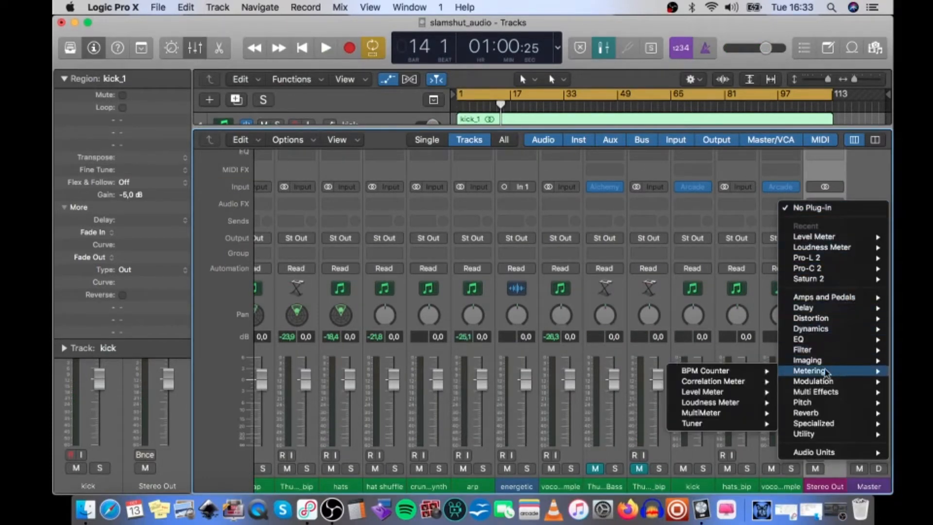
pyautogui.moveTo(746, 392)
pyautogui.click(650, 391)
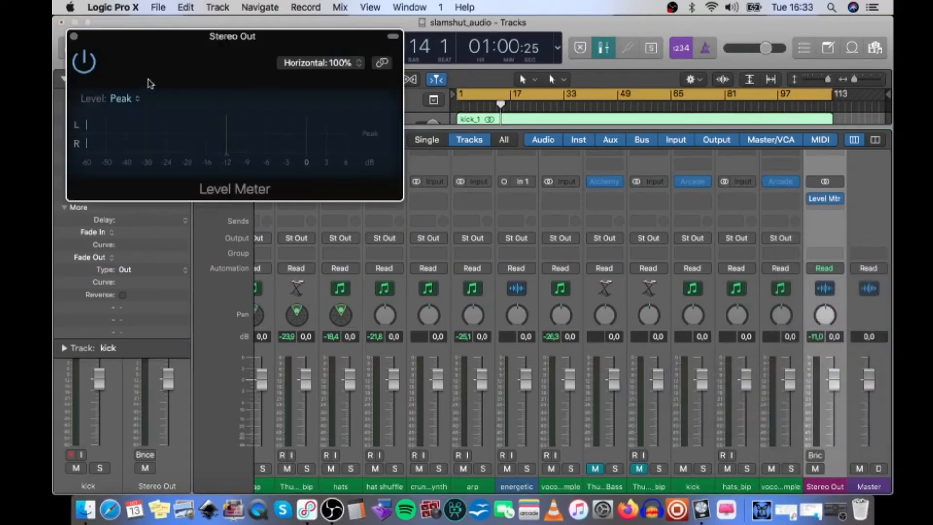
pyautogui.click(138, 99)
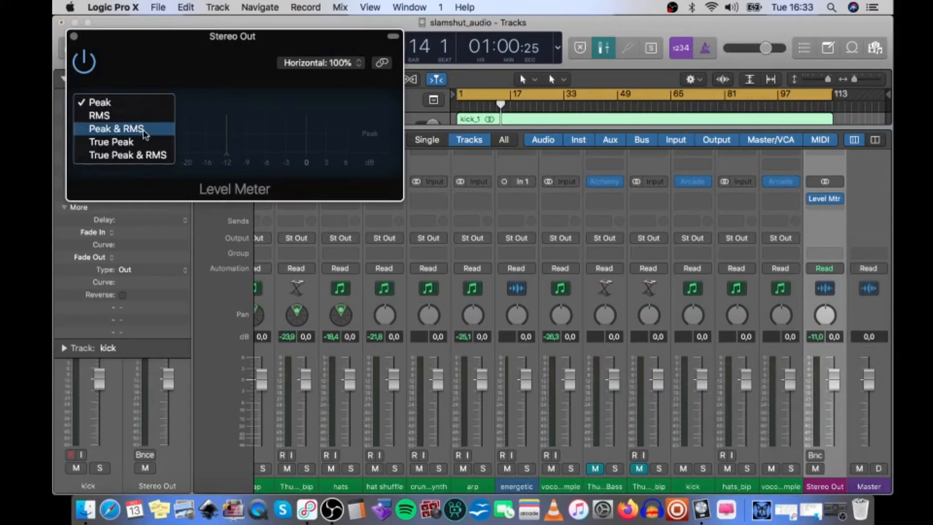
pyautogui.click(145, 132)
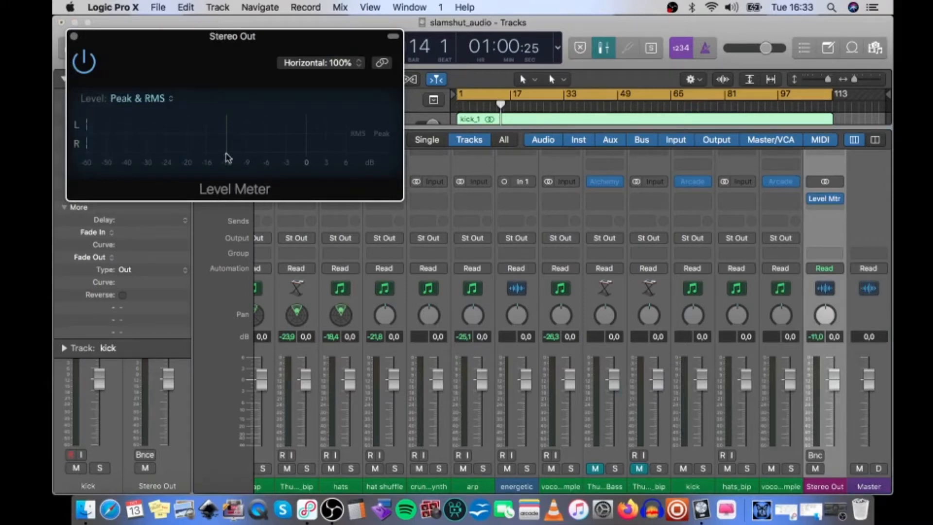
pyautogui.press('space')
# Insert a Loudness Meter on the Stereo Out channel, switch it to the horizontal view and place it below the Level Meter
pyautogui.click(839, 205)
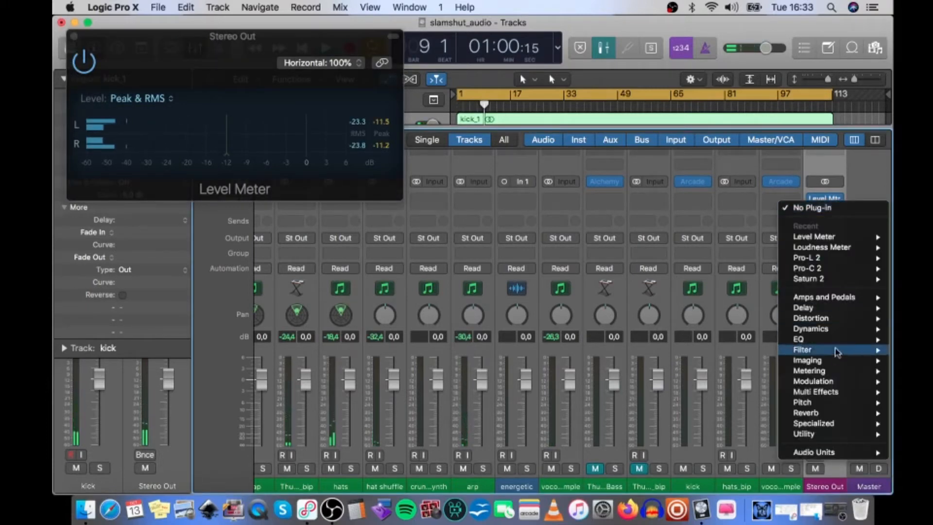
pyautogui.moveTo(822, 371)
pyautogui.moveTo(718, 406)
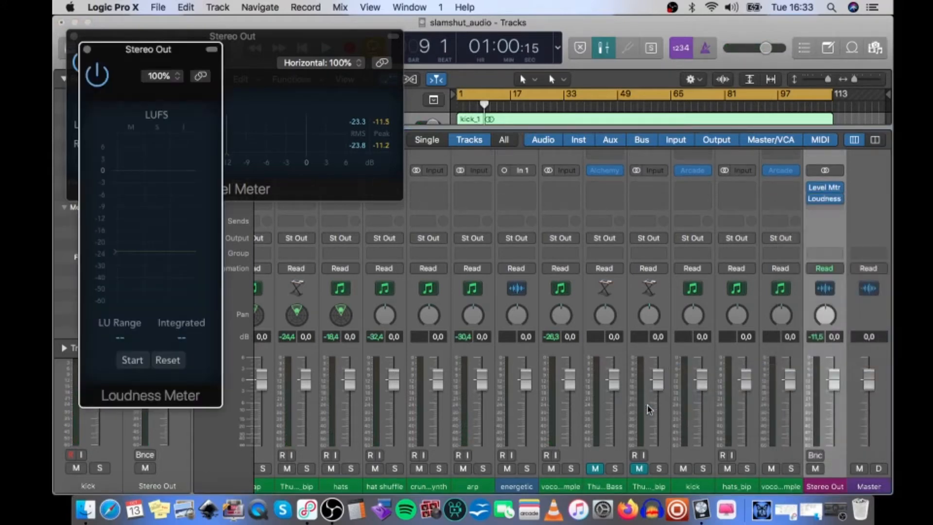
pyautogui.click(177, 76)
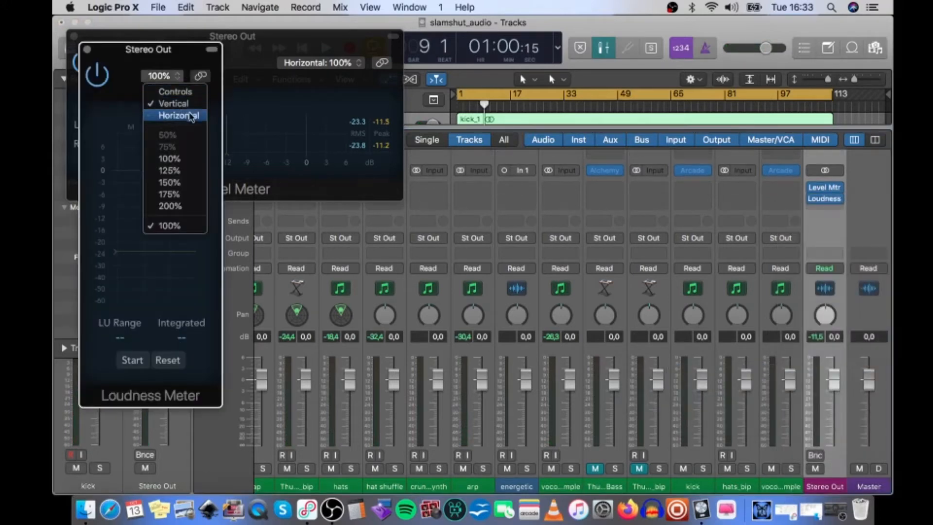
pyautogui.click(191, 117)
pyautogui.moveTo(215, 55); pyautogui.dragTo(203, 227)
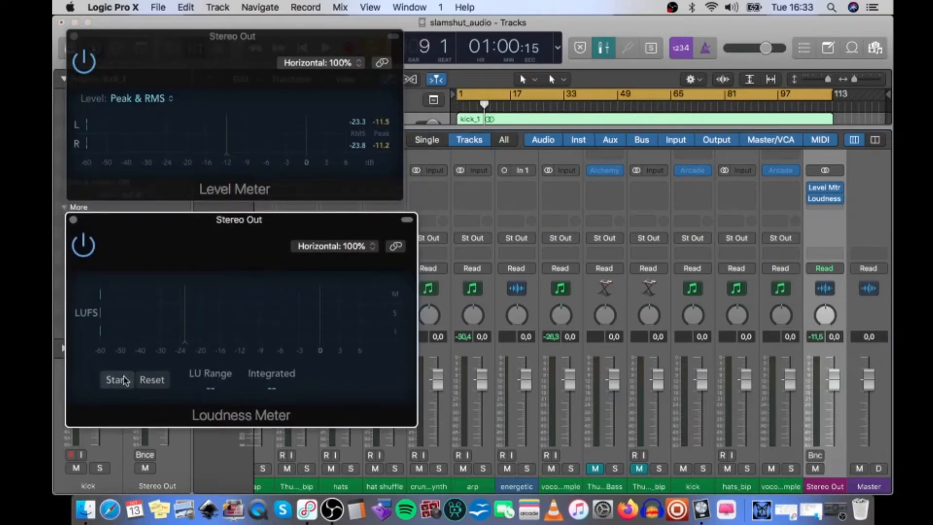
# Set the Loudness Meter's target to -12 LUFS and measure the project's loudness during playback from the beginning
pyautogui.moveTo(186, 346); pyautogui.dragTo(243, 352)
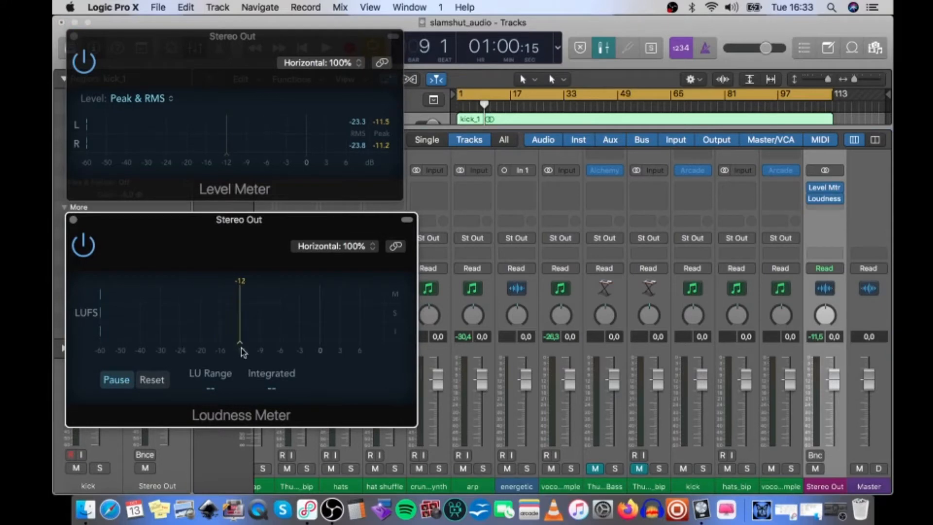
pyautogui.press('Return')
pyautogui.press('space')
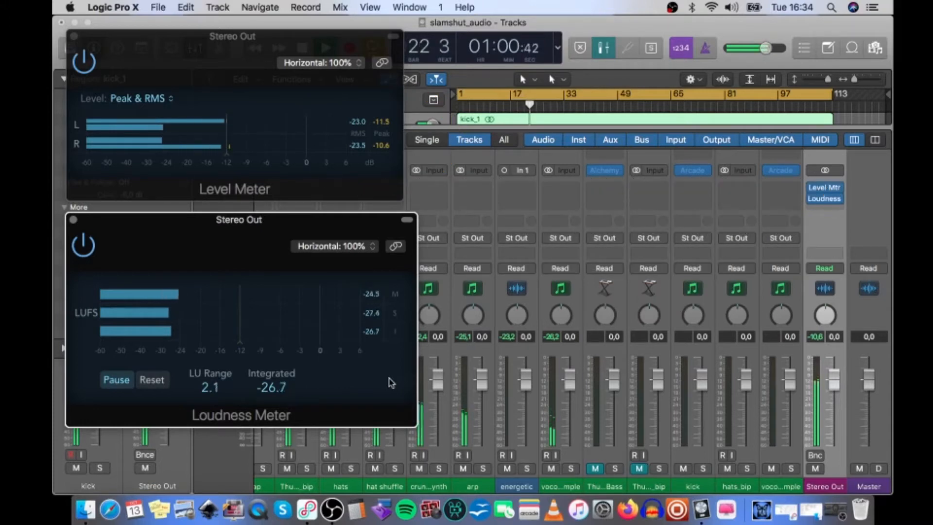
pyautogui.press('space')
# Move the Level Meter and Loudness Meter windows aside to uncover the inspector and the first mixer channels
pyautogui.moveTo(94, 50); pyautogui.dragTo(577, 70)
pyautogui.moveTo(90, 220); pyautogui.dragTo(592, 238)
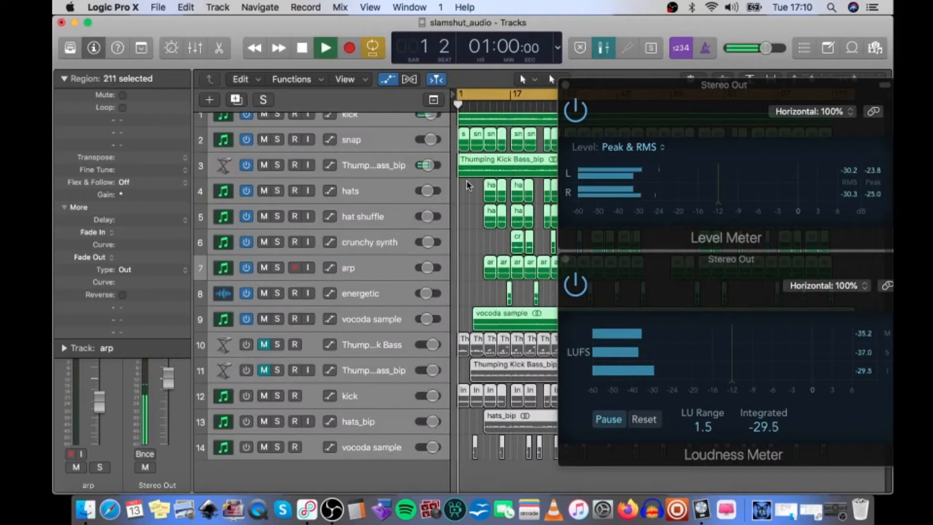
# Show the mixer with the hats channel selected, move the Loudness Meter off the channel strips and reset the Level Meter's peak reading
pyautogui.press('x')
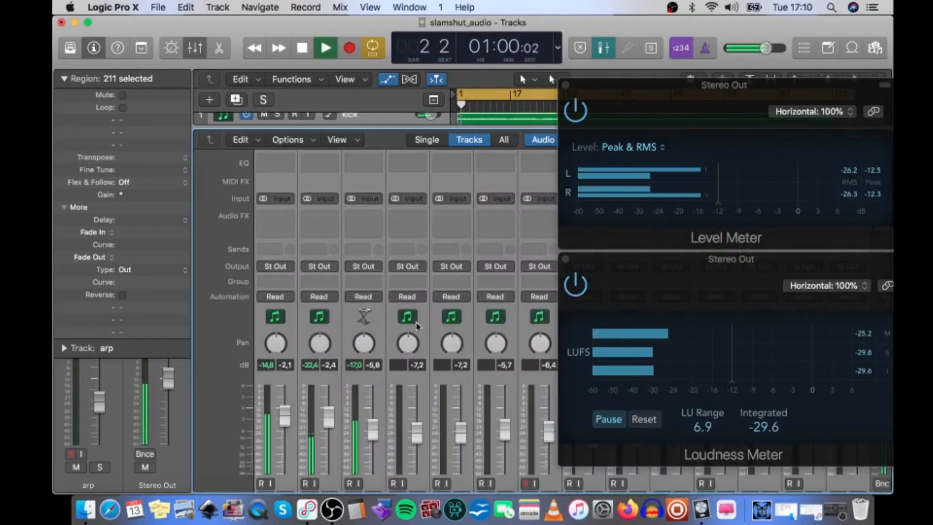
pyautogui.click(407, 258)
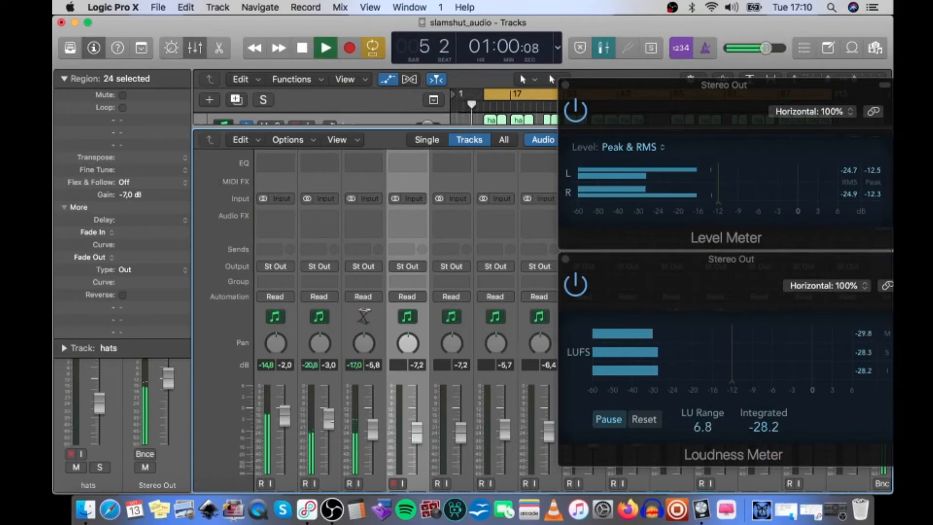
pyautogui.moveTo(608, 264); pyautogui.dragTo(798, 224)
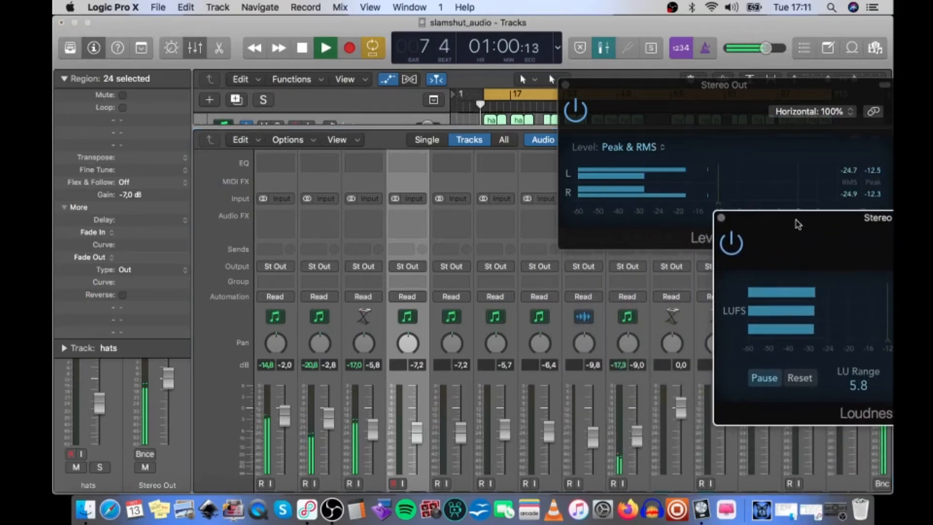
pyautogui.click(878, 176)
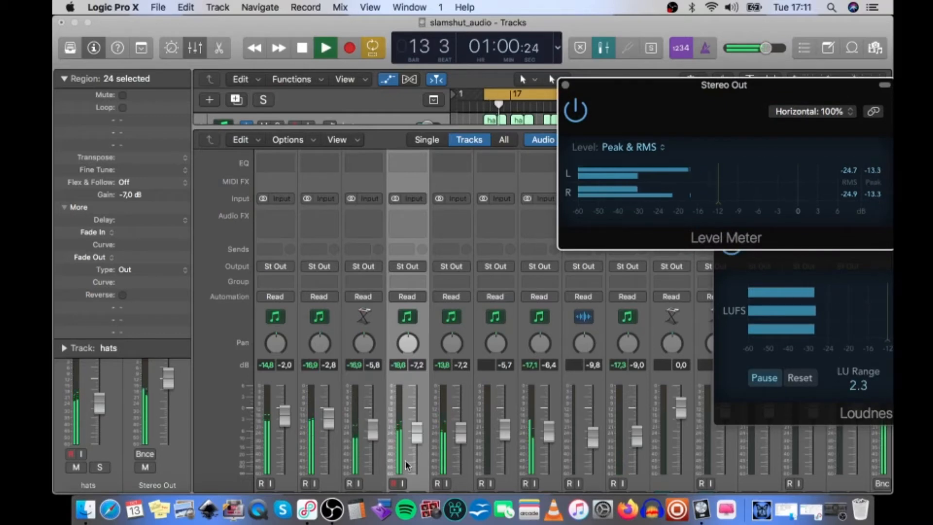
pyautogui.scroll(-2, 408, 465)
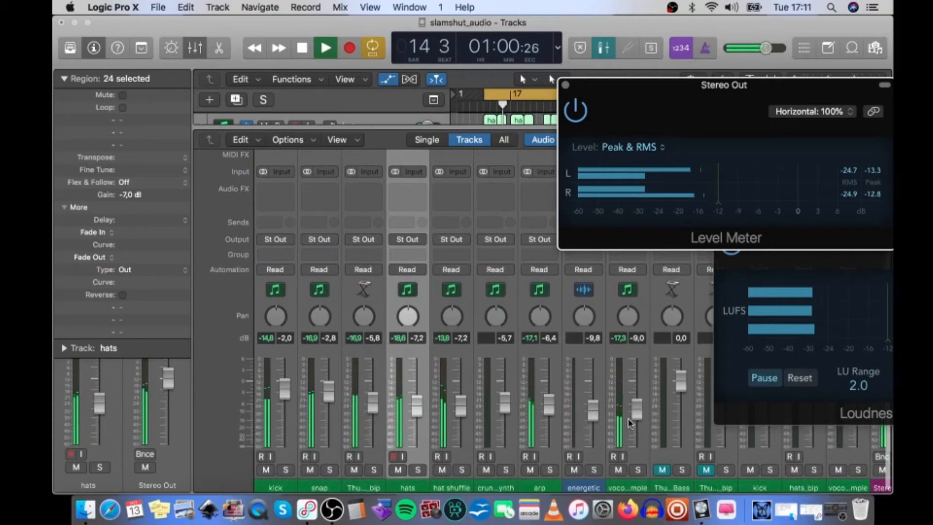
# Balance the channel levels during playback: vocoda sample -9.6 dB, energetic -8.4 dB, hats -6.6 dB and the Thumping Kick Bass_bip -6.2 dB
pyautogui.click(636, 418)
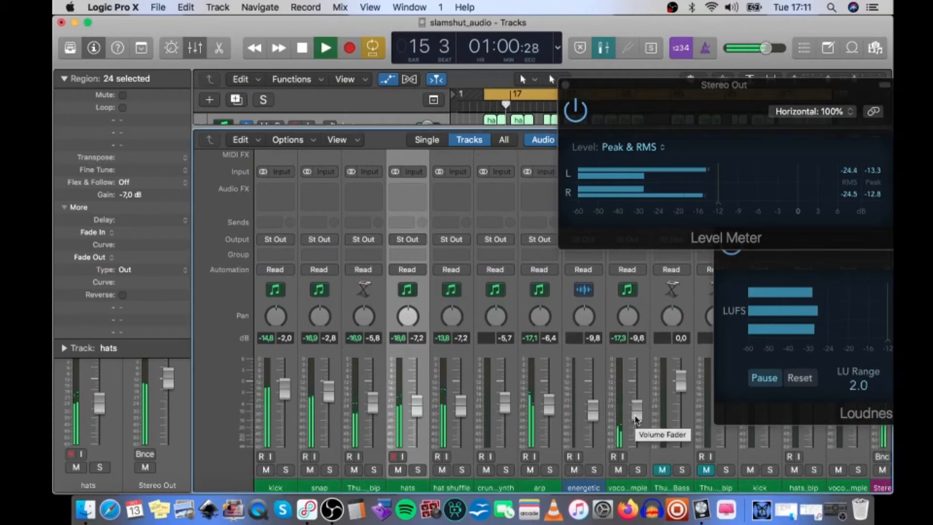
pyautogui.press('XF86AudioRaiseVolume')
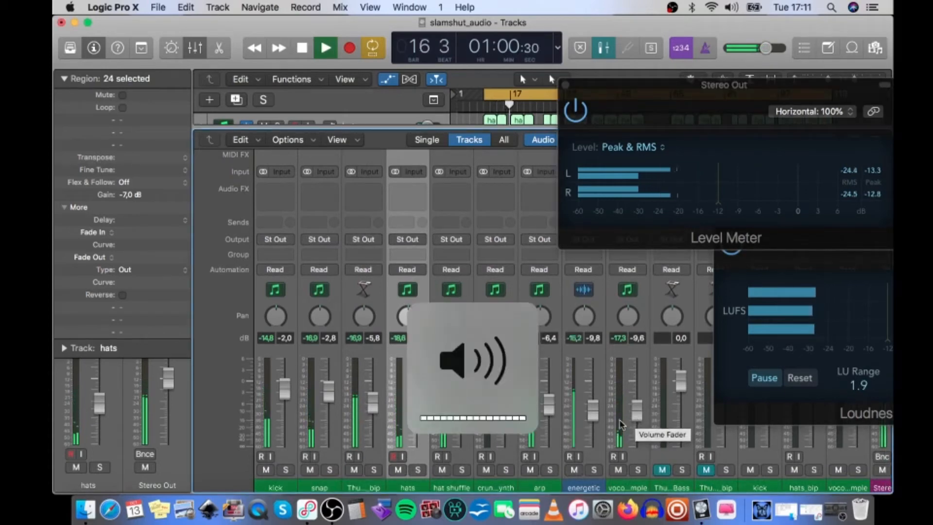
pyautogui.moveTo(600, 421); pyautogui.dragTo(599, 417)
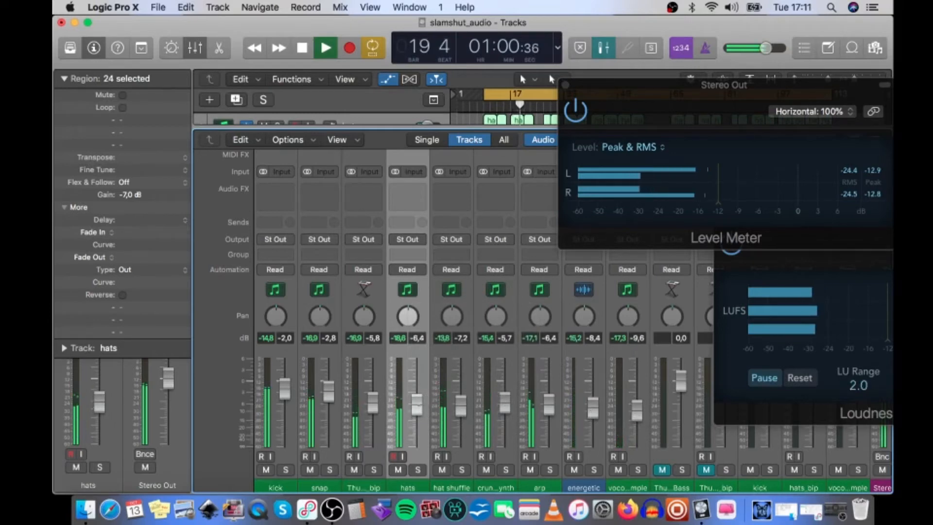
pyautogui.moveTo(378, 405); pyautogui.dragTo(378, 402)
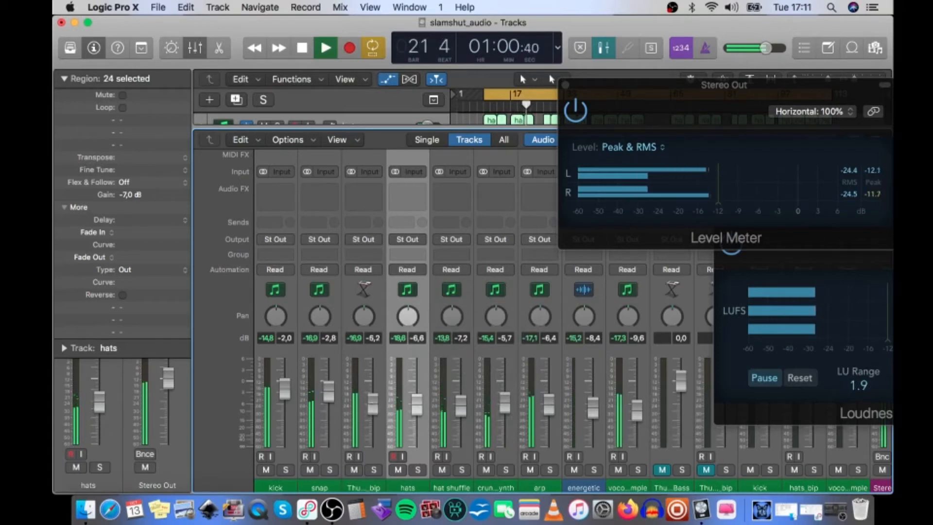
# Reset the Level Meter's peak and set the levels to -5.3 dB for hats, -5.7 dB crunchy synth, -7.8 dB energetic and -11.2 dB vocoda sample
pyautogui.click(874, 194)
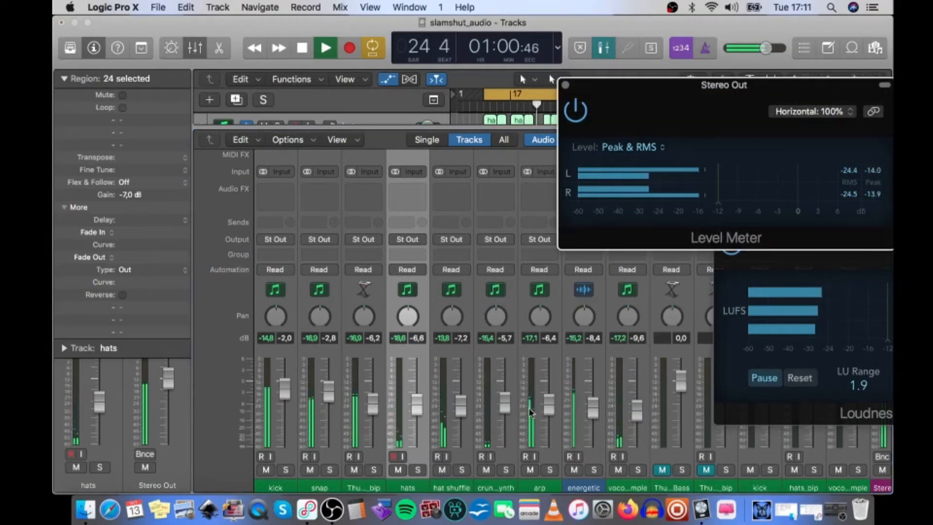
pyautogui.moveTo(509, 413); pyautogui.dragTo(509, 408)
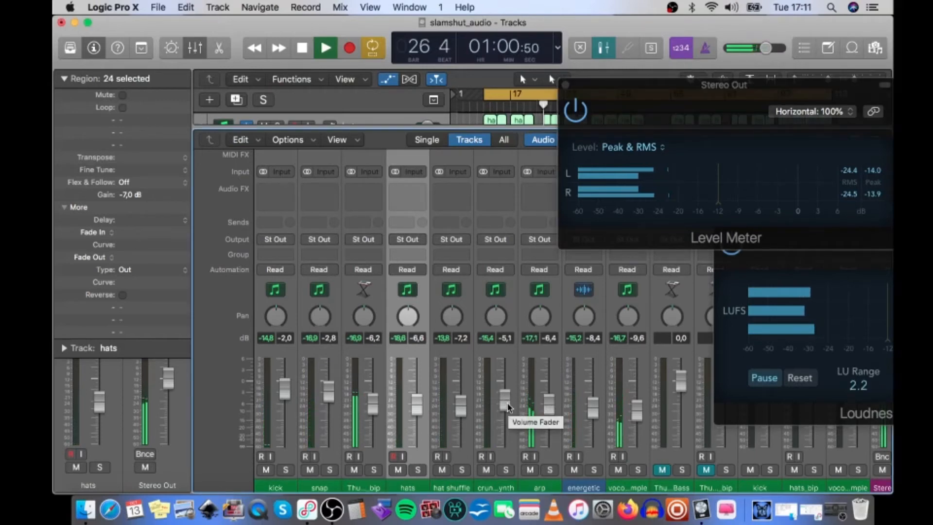
pyautogui.moveTo(509, 408); pyautogui.dragTo(509, 407)
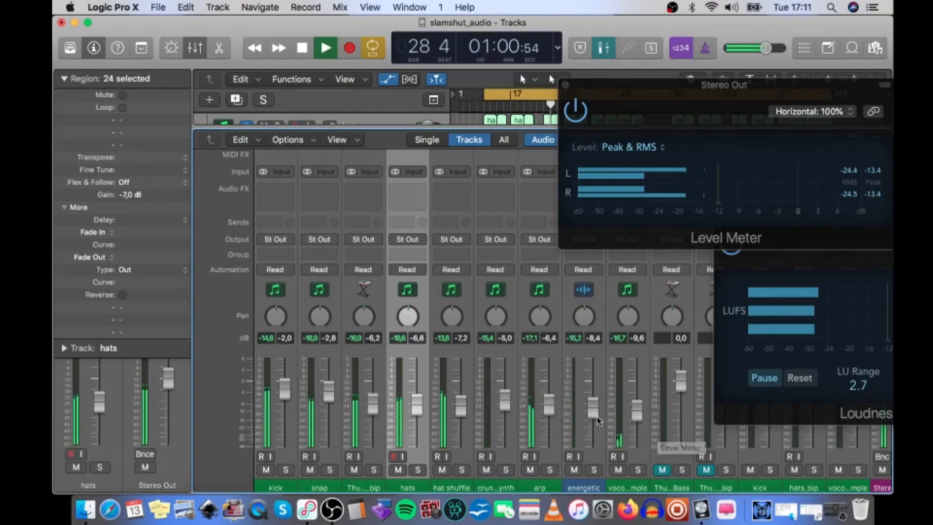
pyautogui.moveTo(594, 417); pyautogui.dragTo(636, 416)
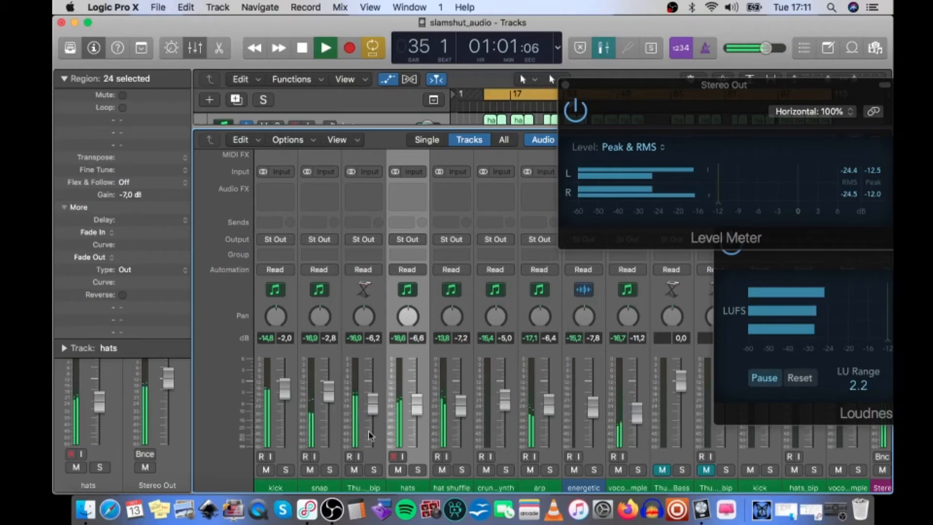
pyautogui.moveTo(415, 401); pyautogui.dragTo(415, 396)
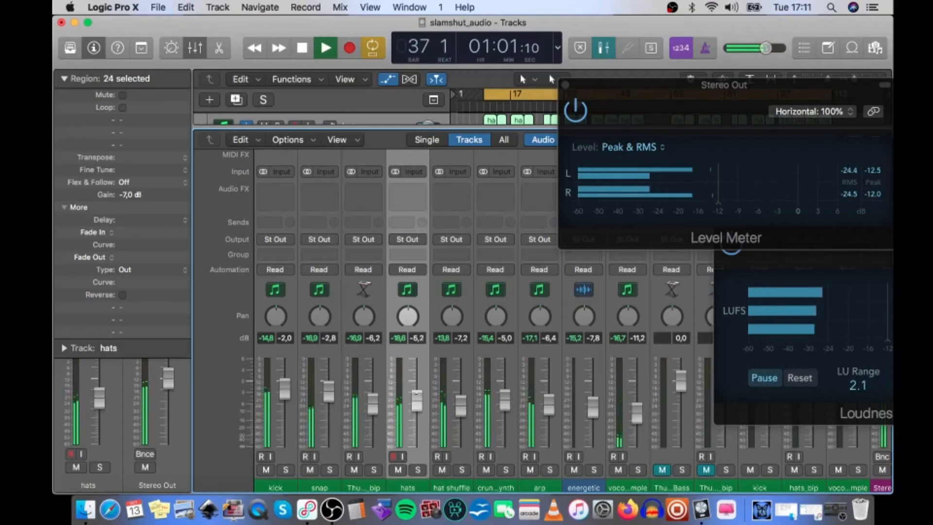
pyautogui.moveTo(507, 408); pyautogui.dragTo(506, 410)
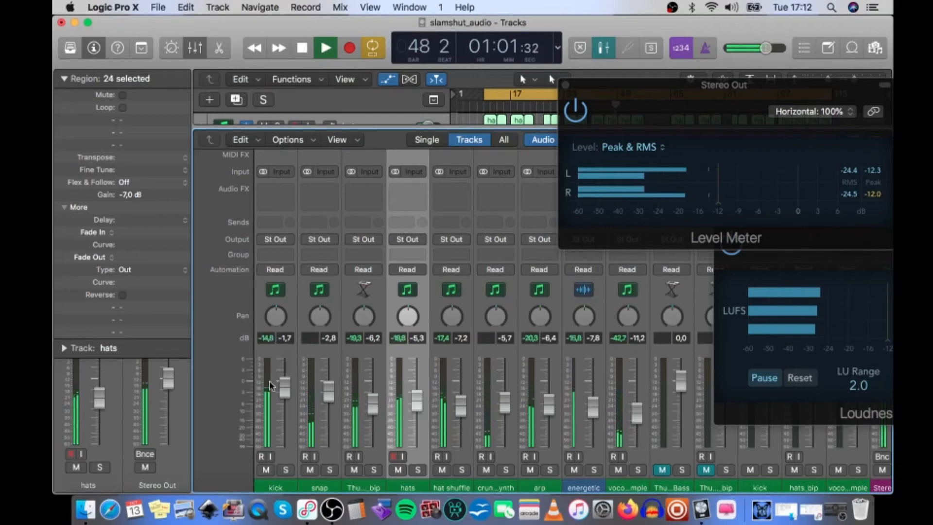
# Sweep the kick's volume down to -18.0 dB and back up to -0.2 dB while watching its pre-fader meter
pyautogui.moveTo(285, 387); pyautogui.dragTo(285, 383)
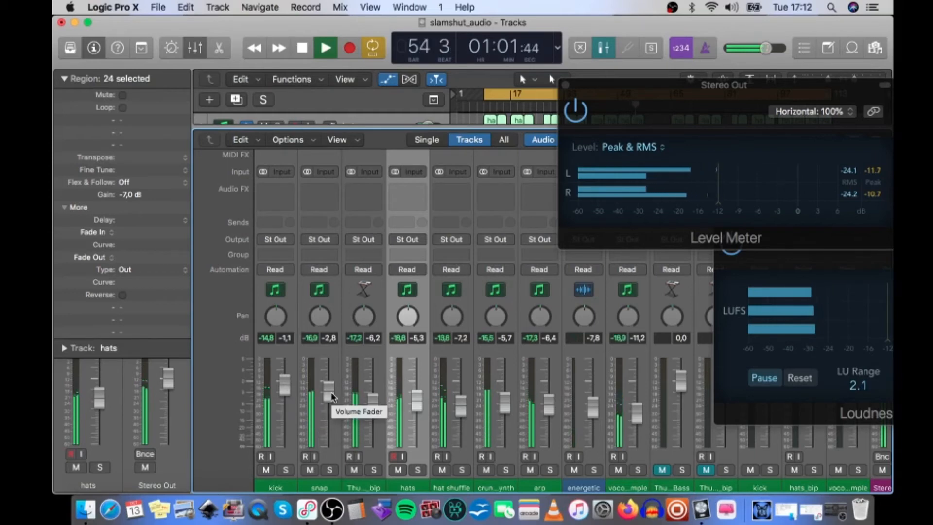
pyautogui.moveTo(285, 385); pyautogui.dragTo(285, 424)
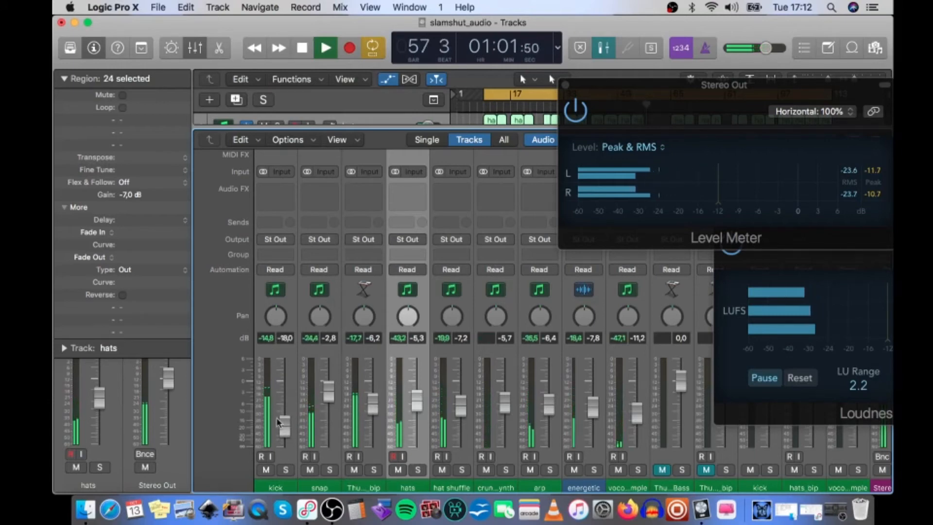
pyautogui.moveTo(286, 436); pyautogui.dragTo(287, 361)
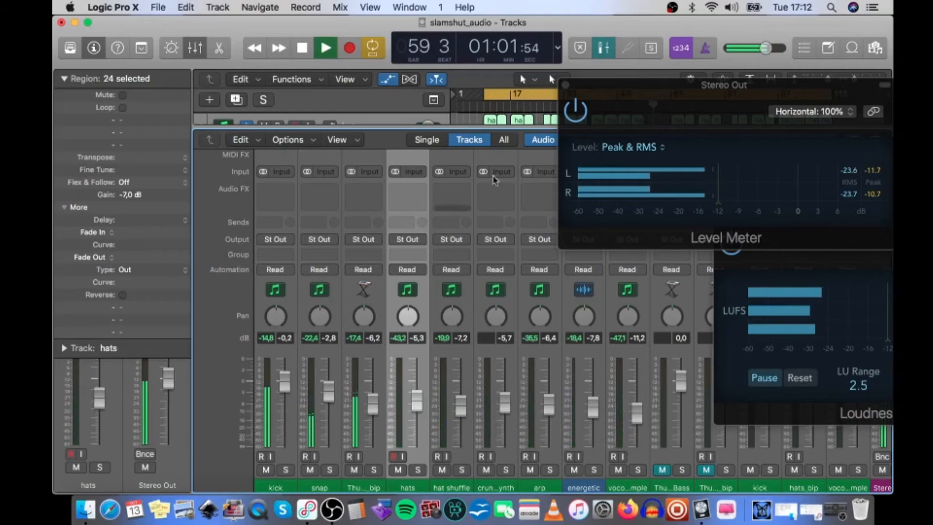
# Turn off pre-fader metering and try kick volumes between -2.7 and 0.8 dB, ending at -0.1 dB
pyautogui.click(601, 49)
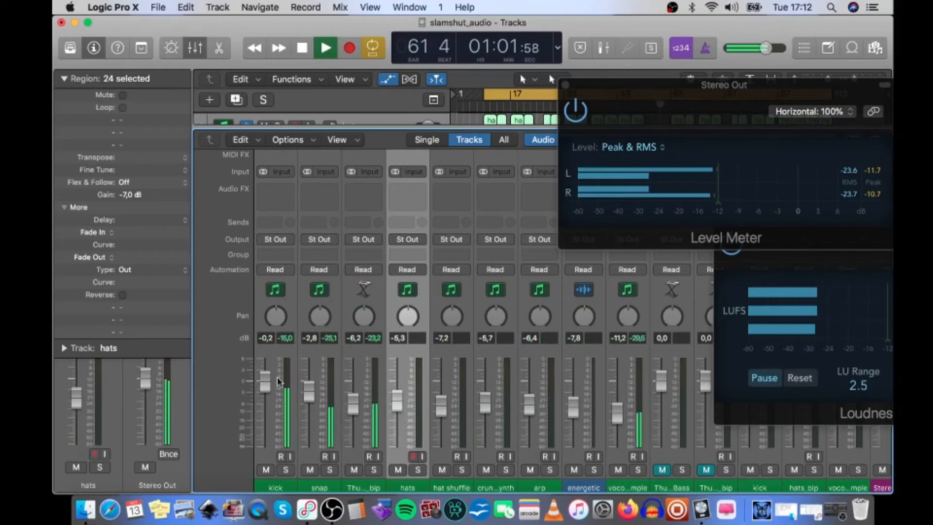
pyautogui.moveTo(265, 387); pyautogui.dragTo(264, 391)
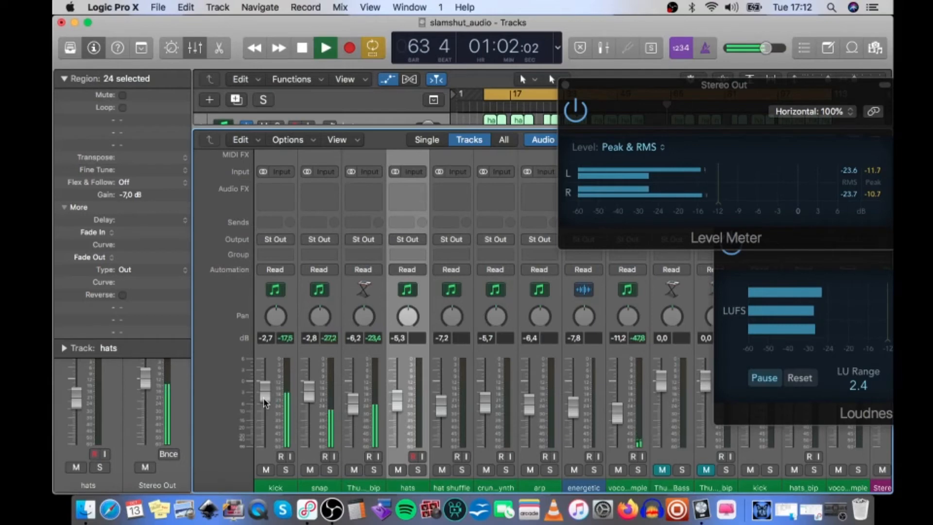
pyautogui.moveTo(264, 402); pyautogui.dragTo(264, 374)
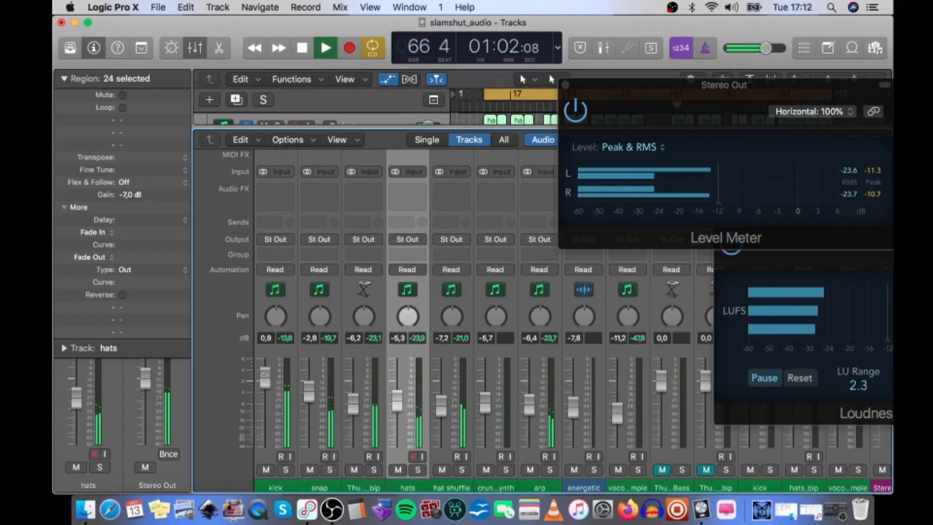
pyautogui.moveTo(265, 378); pyautogui.dragTo(265, 380)
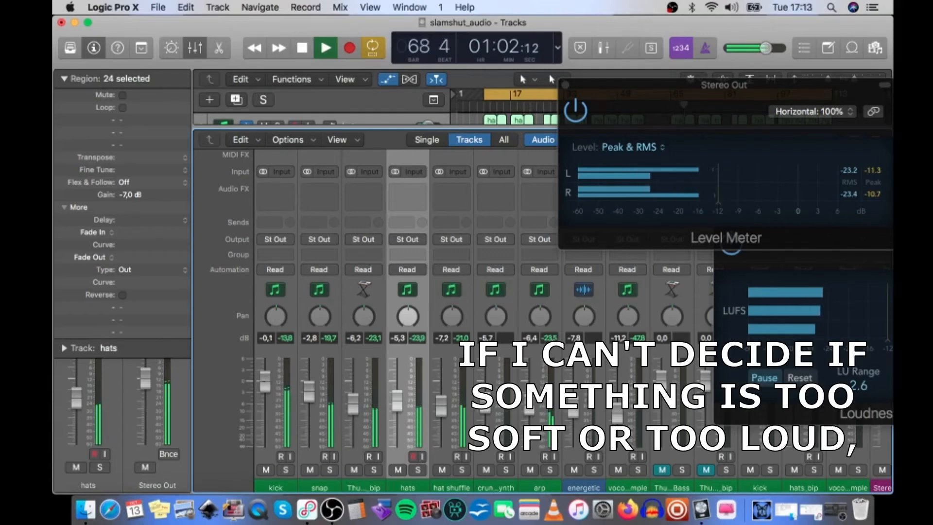
# Pull the kick far down and bring it up to -2.0 dB, set snap to -3.8 dB and arp to -6.8 dB, and clear the channel peak readings
pyautogui.moveTo(265, 380); pyautogui.dragTo(271, 427)
pyautogui.moveTo(271, 417); pyautogui.dragTo(272, 394)
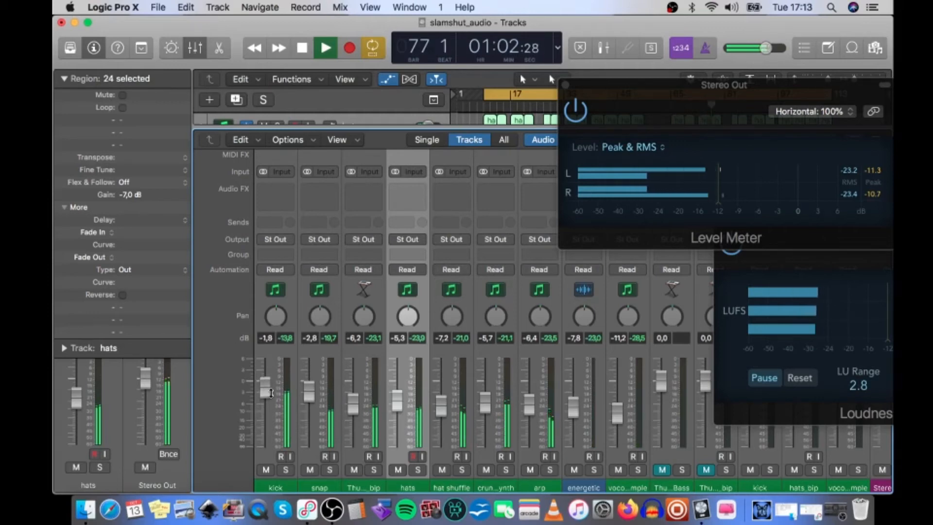
pyautogui.moveTo(272, 393); pyautogui.dragTo(312, 401)
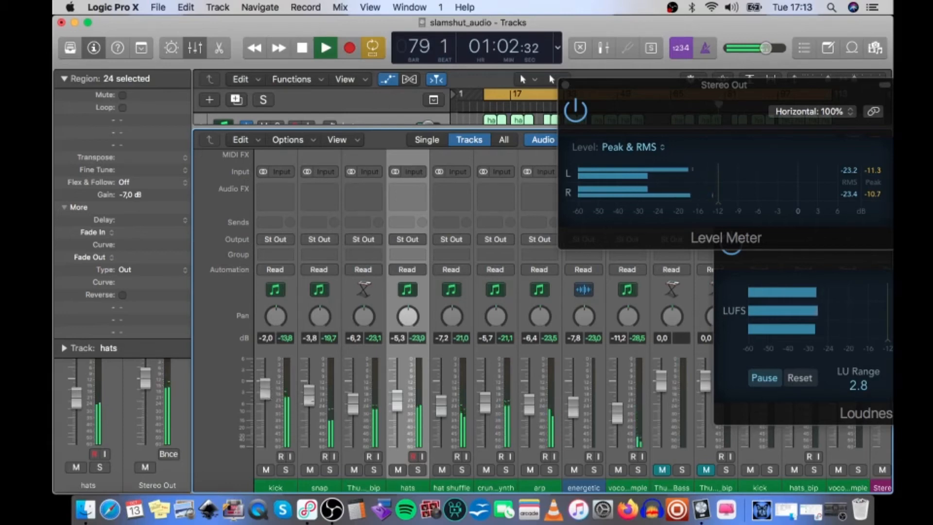
pyautogui.click(286, 339)
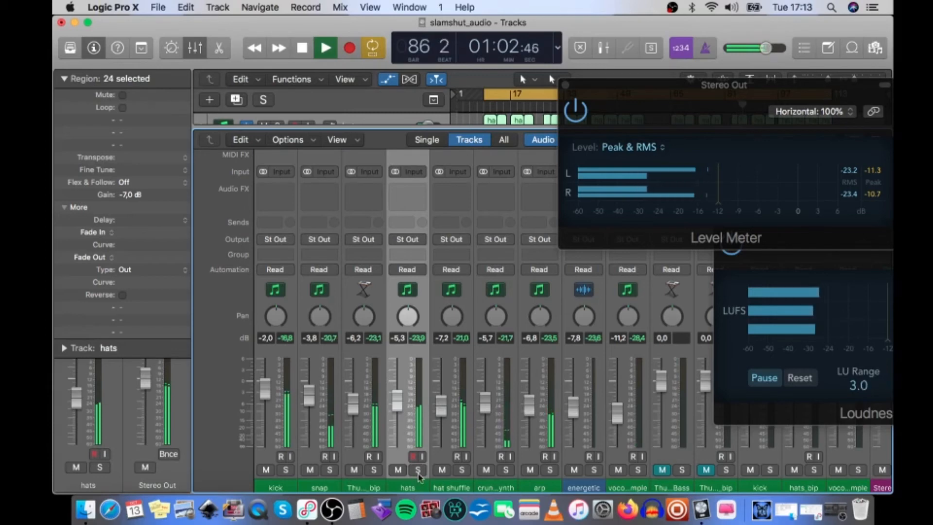
# Solo the drum channels hats, snap, kick and hat shuffle to hear them together
pyautogui.click(418, 470)
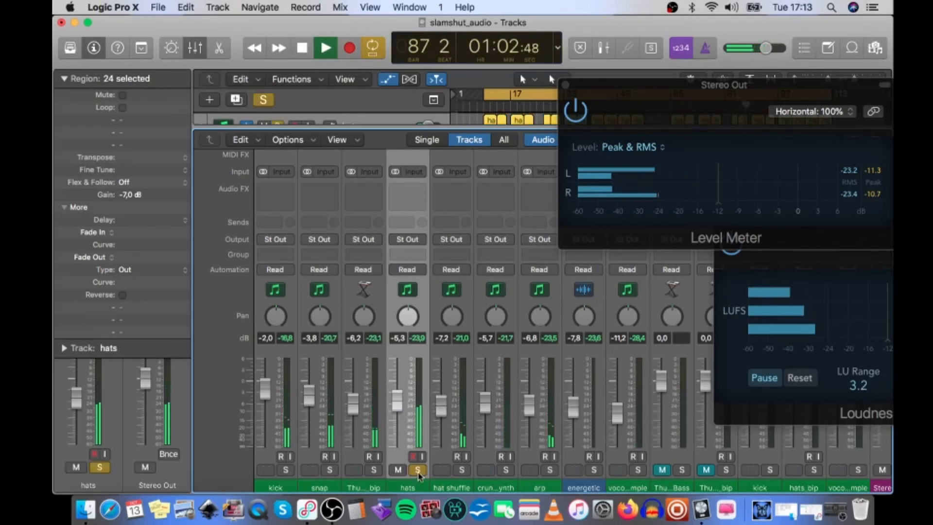
pyautogui.click(330, 469)
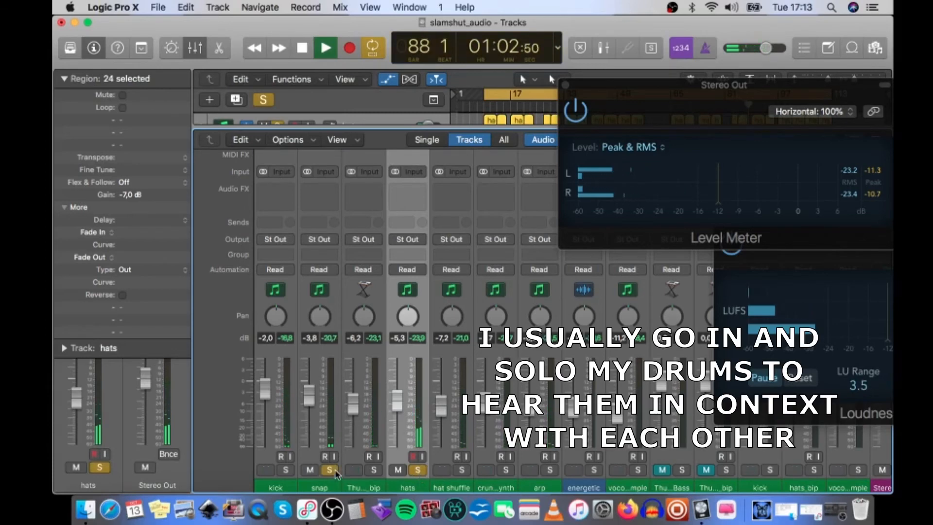
pyautogui.click(286, 469)
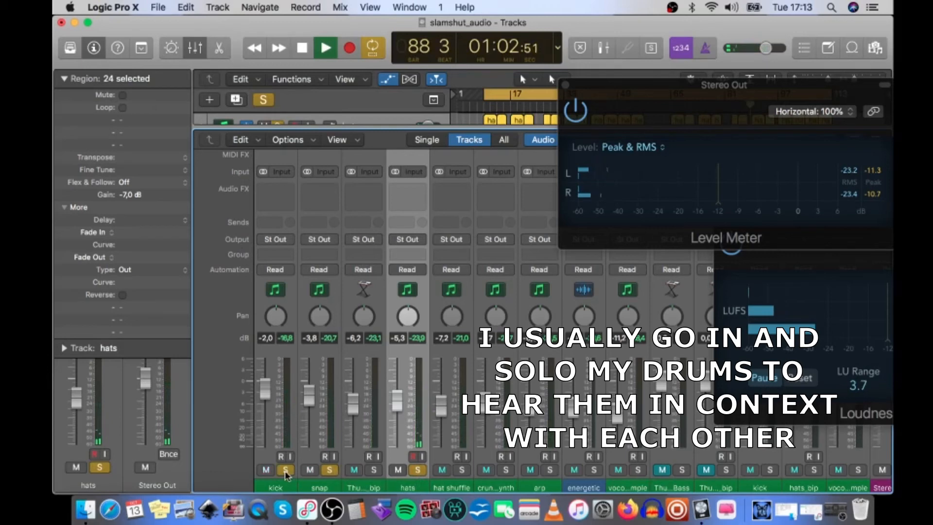
pyautogui.click(462, 470)
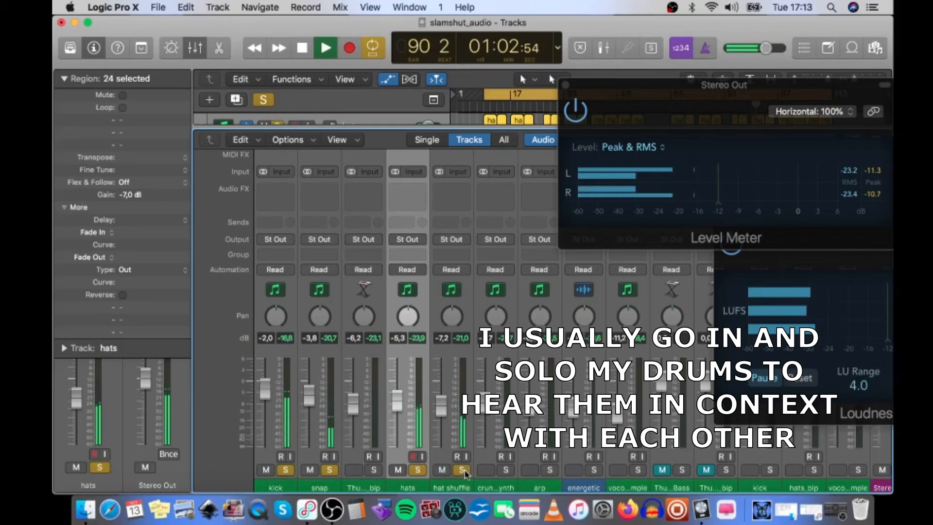
# Lower the hat shuffle's volume to -8.8 dB against the other drums and clear all solos
pyautogui.moveTo(441, 407); pyautogui.dragTo(441, 409)
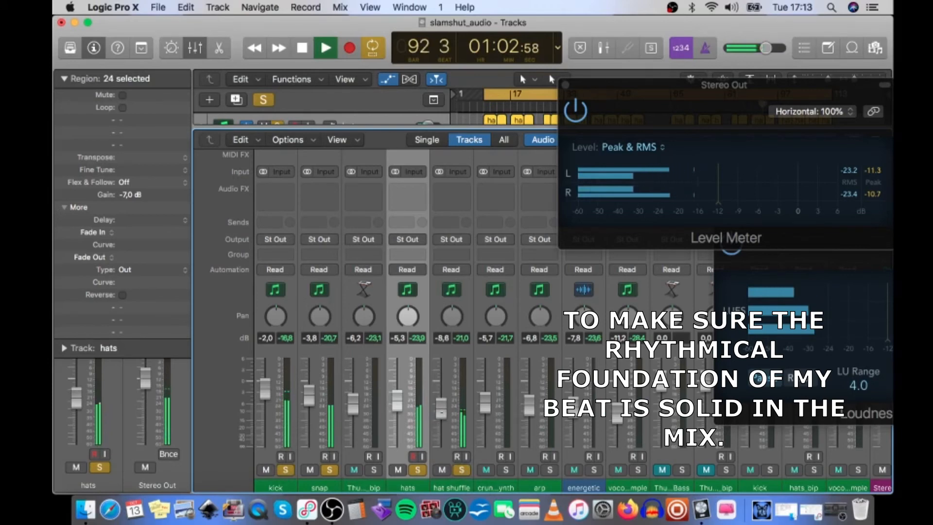
pyautogui.moveTo(441, 414); pyautogui.dragTo(441, 415)
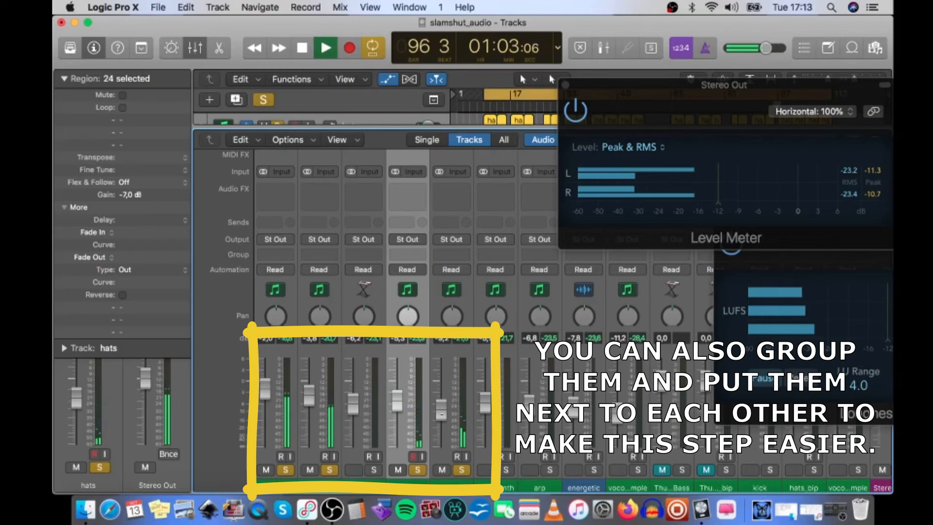
pyautogui.click(263, 99)
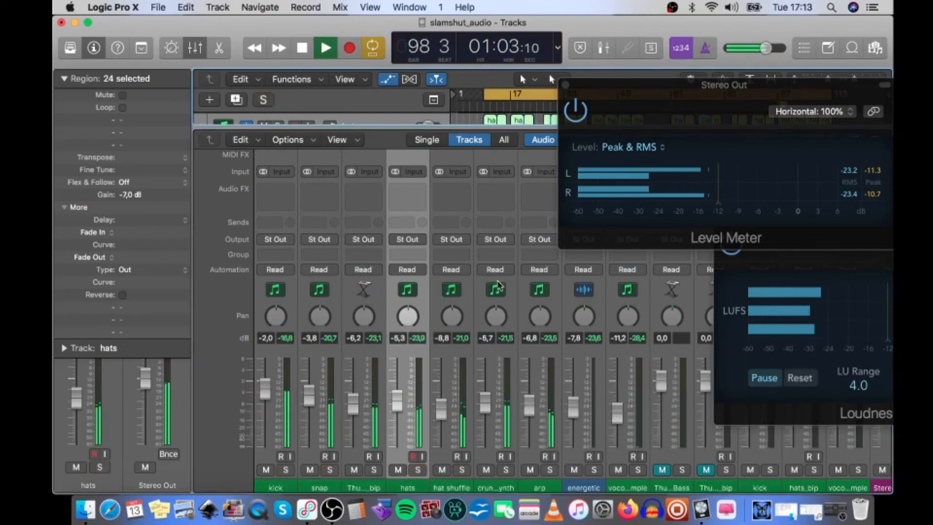
# Place the Loudness Meter back below the Level Meter and reset the Level Meter's peak reading
pyautogui.moveTo(768, 261); pyautogui.dragTo(616, 299)
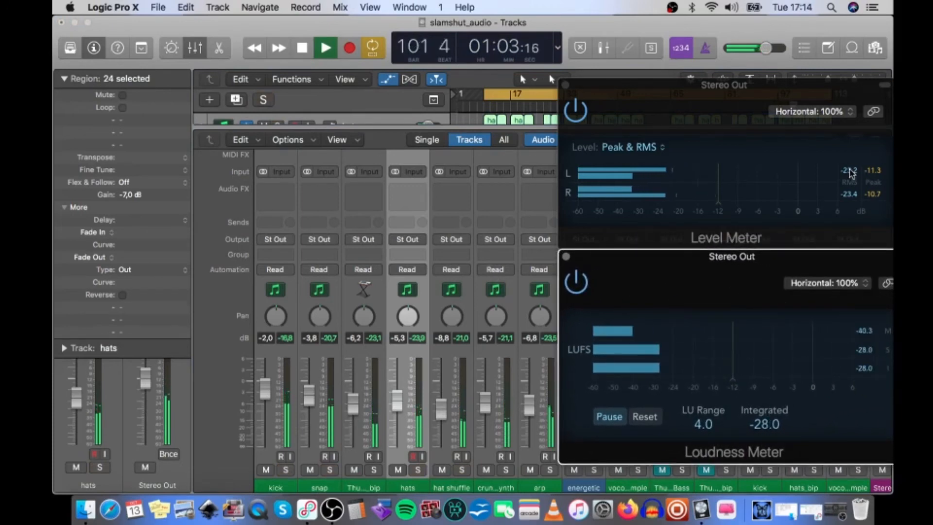
pyautogui.click(850, 174)
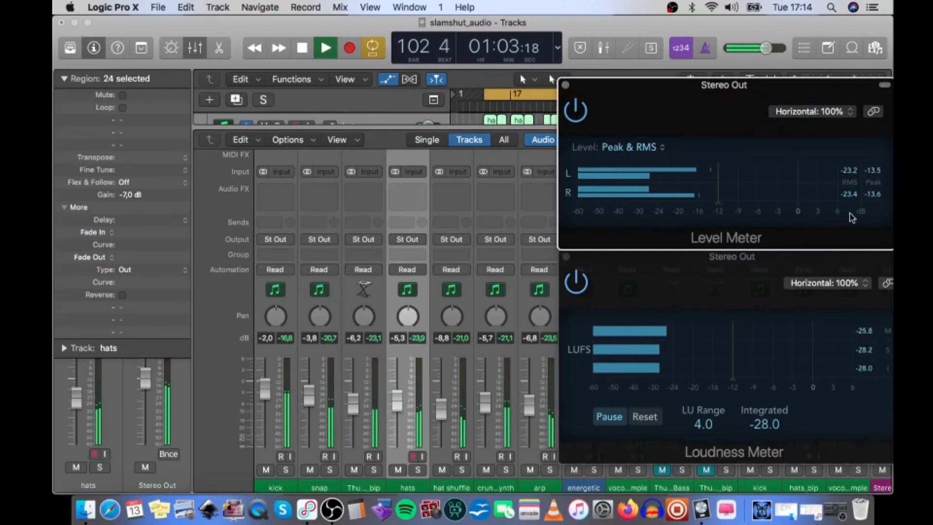